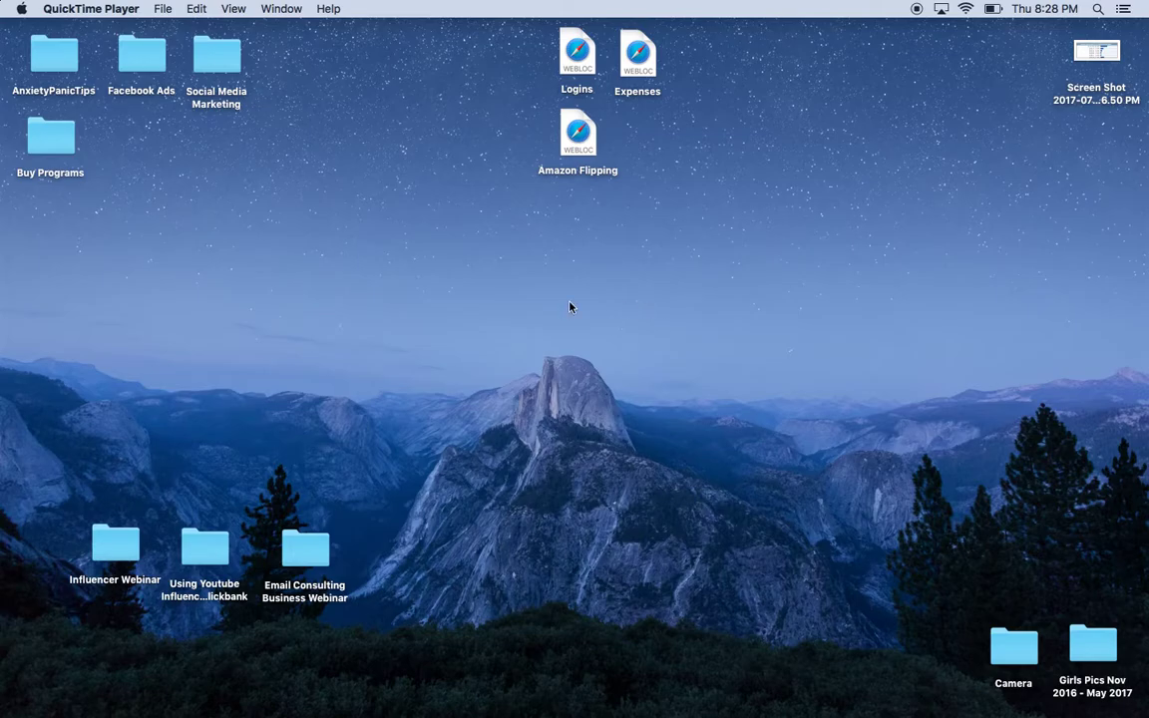
Switch to Chrome and return the word counter and BroBible tabs to their Google search results.
key("ctrl+Right")
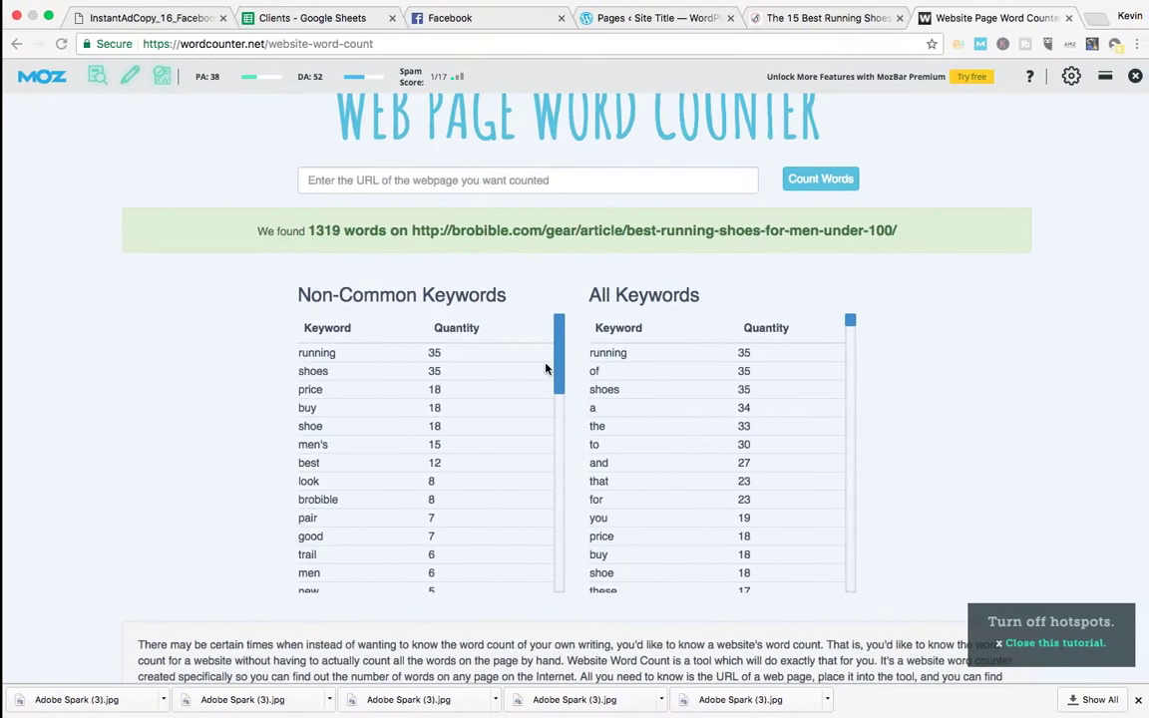
left_click(15, 44)
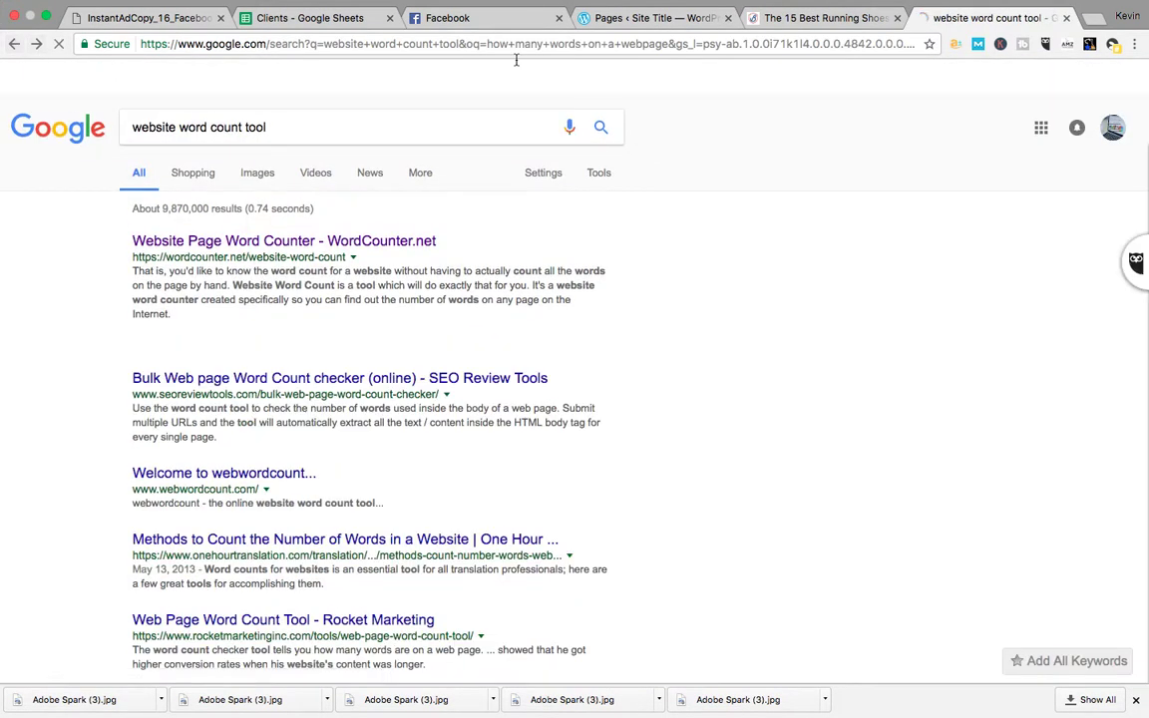
left_click(817, 17)
left_click(229, 44)
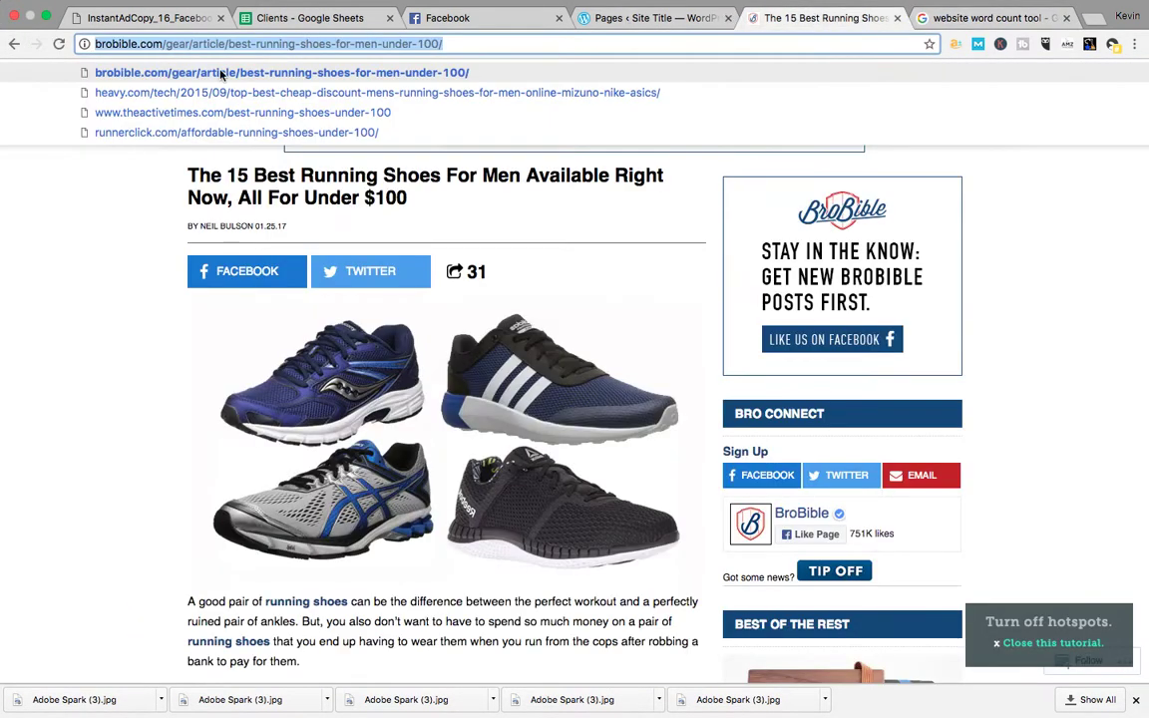
left_click(14, 44)
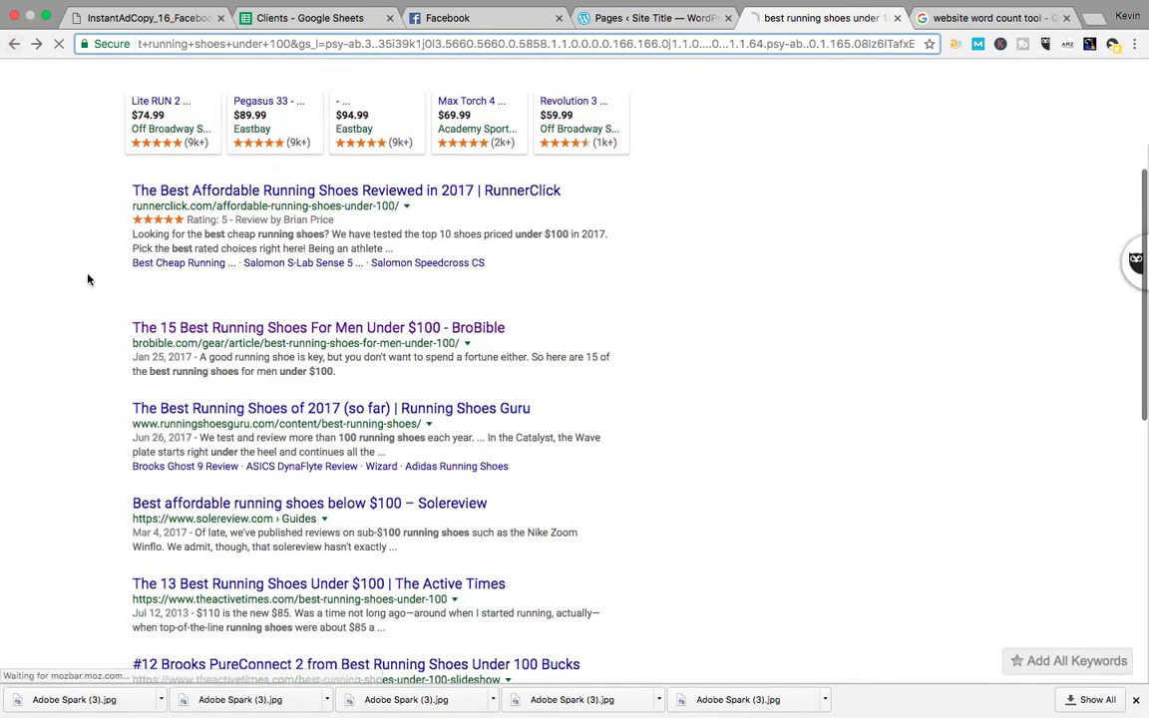
Check the WordPress pages list and examine the Google results for "best running shoes under 100", comparing each competitor's PA, DA and link metrics.
left_click(653, 17)
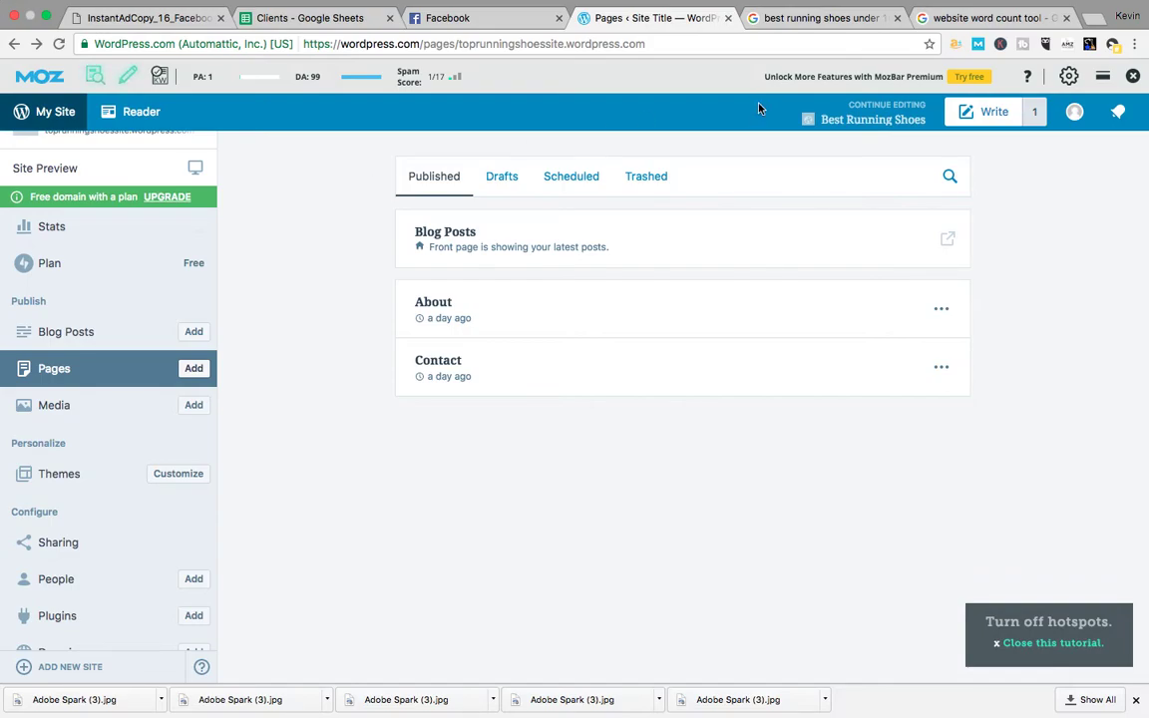
left_click(832, 24)
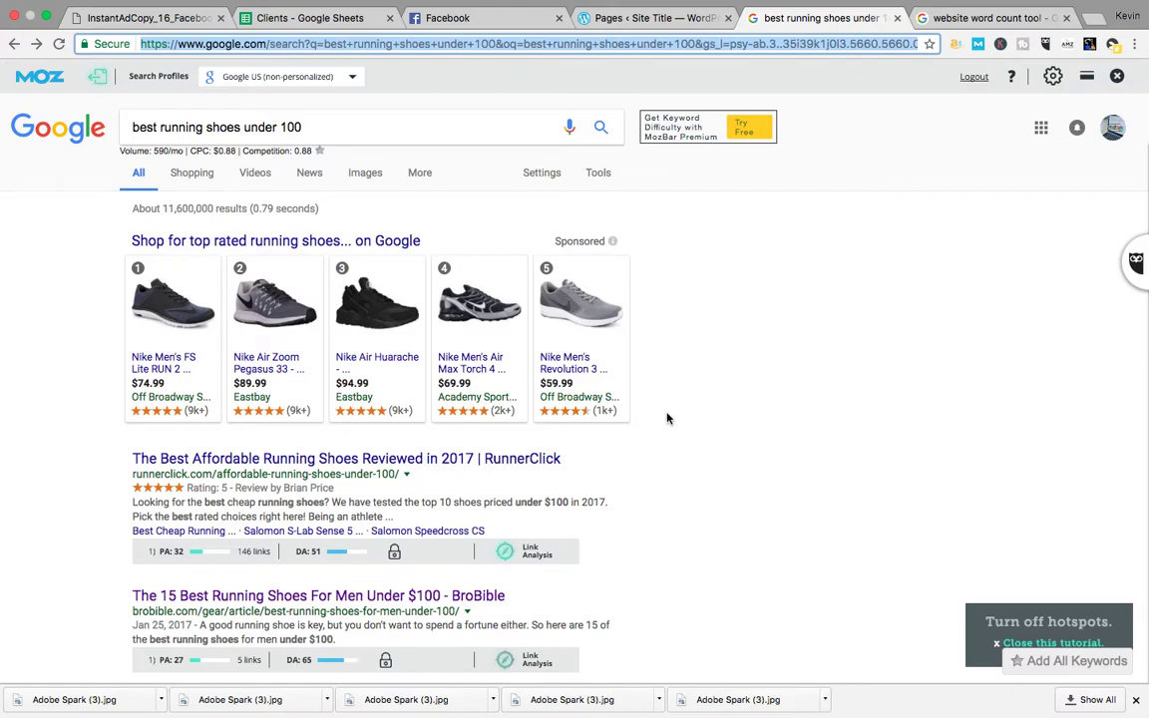
scroll(666, 418, "down", 6)
scroll(667, 418, "up", 7)
scroll(100, 259, "down", 4)
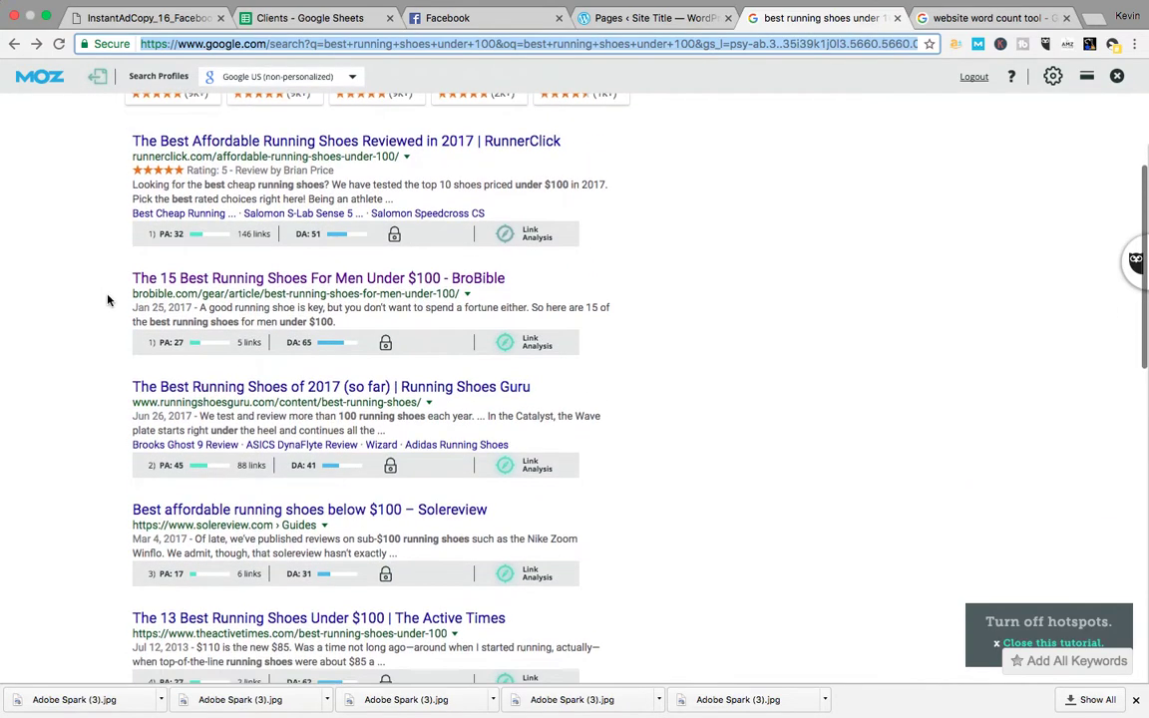
scroll(140, 419, "down", 5)
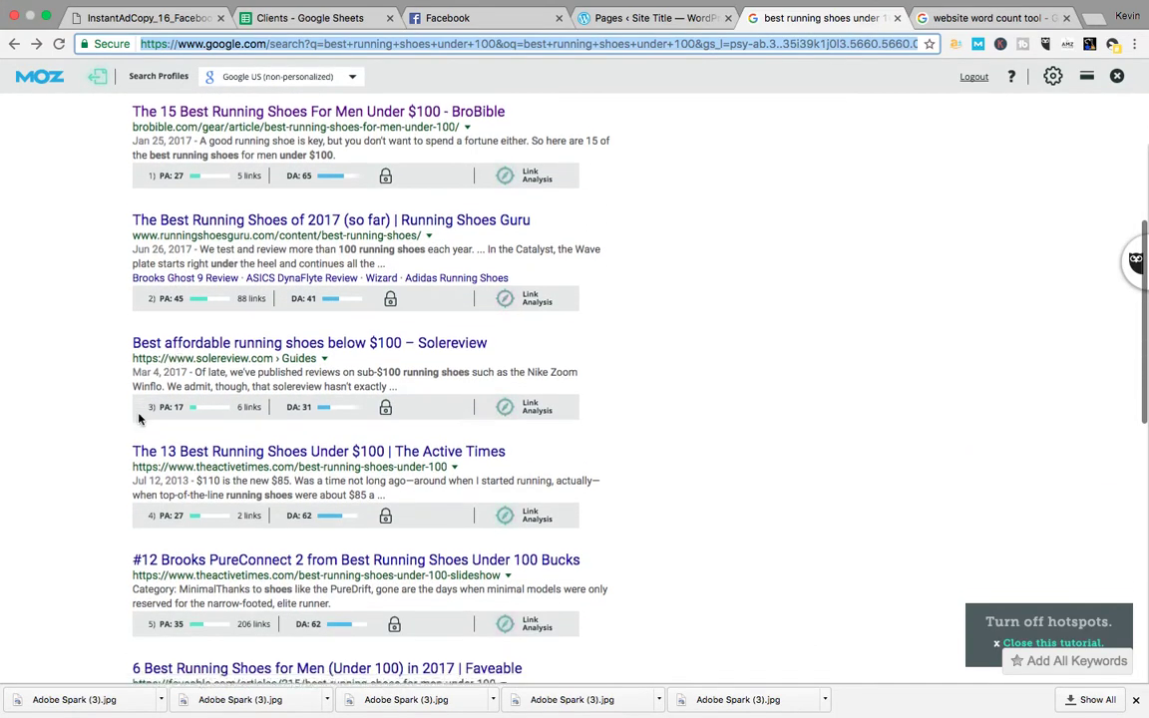
scroll(140, 419, "down", 3)
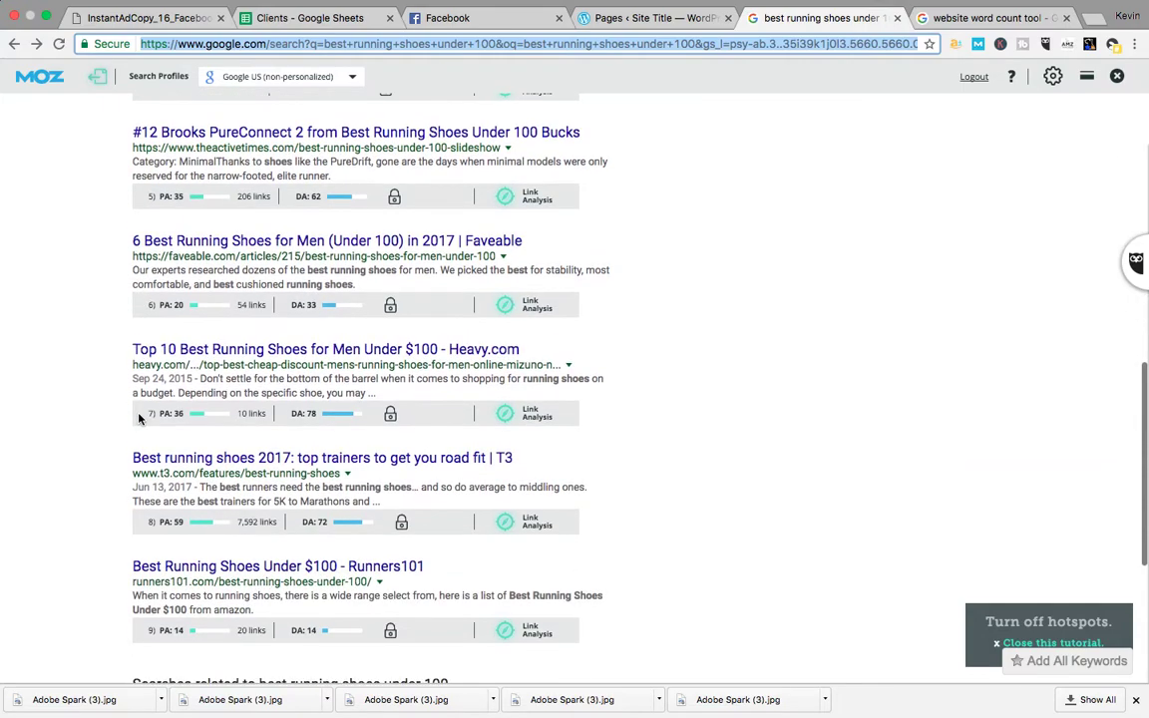
scroll(140, 419, "down", 3)
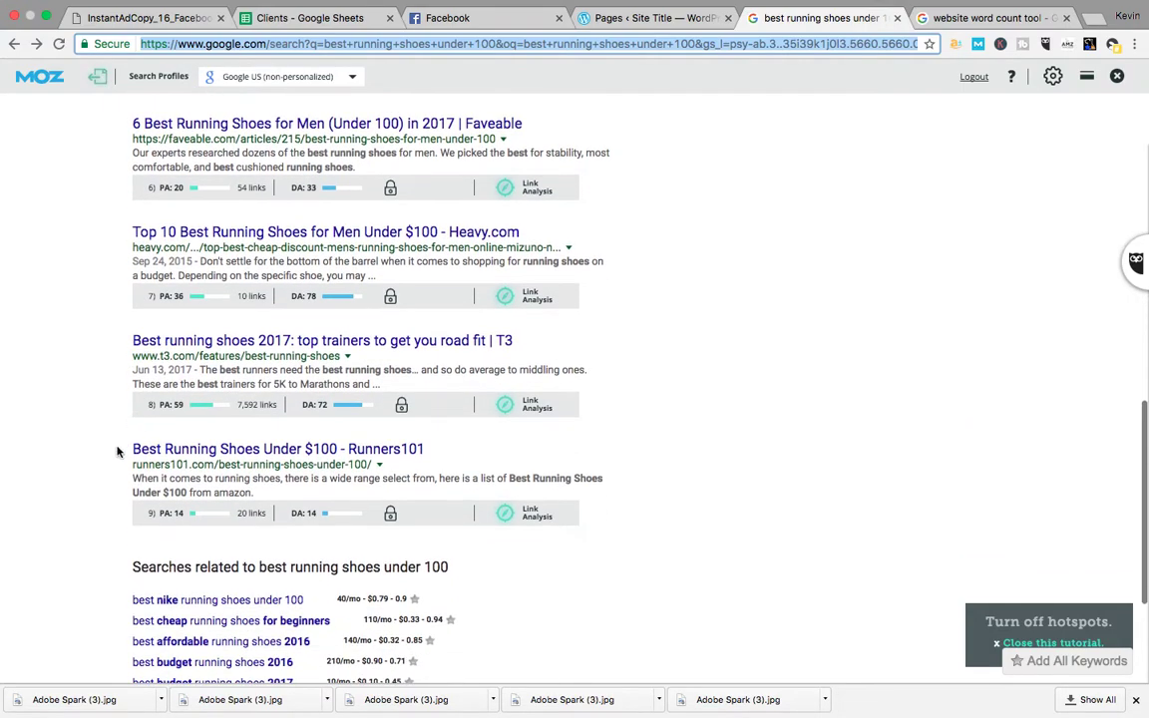
scroll(116, 451, "up", 1)
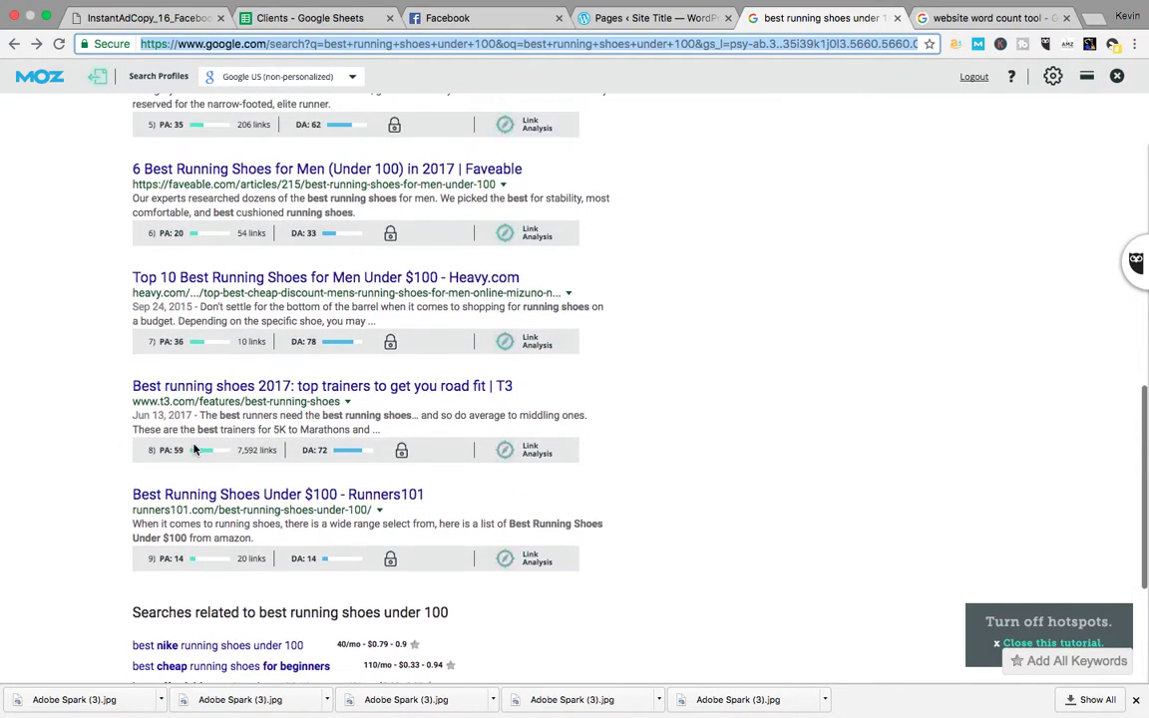
scroll(195, 448, "up", 2)
scroll(195, 449, "up", 4)
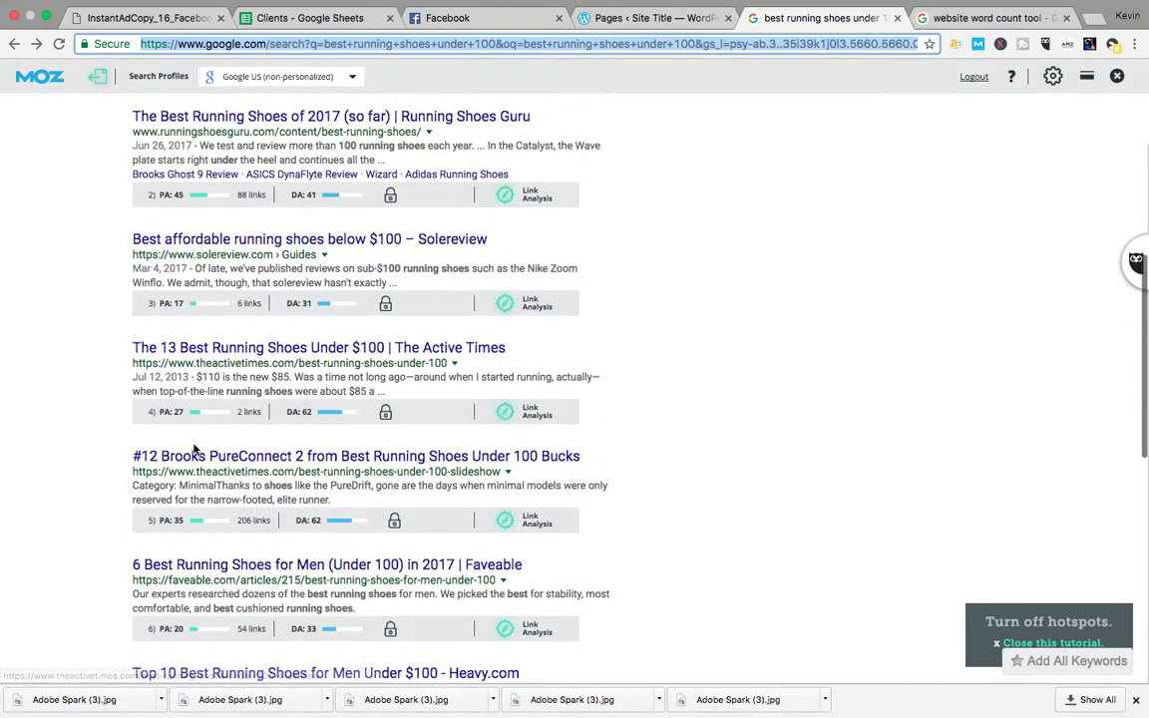
scroll(104, 296, "up", 2)
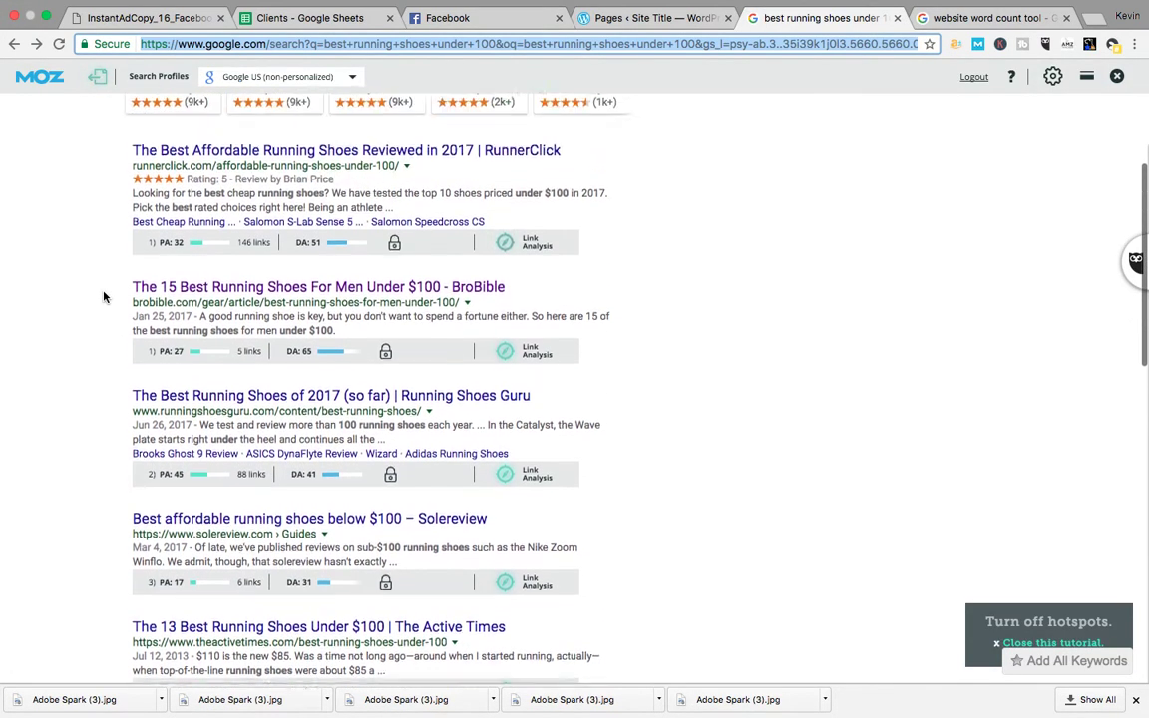
scroll(123, 374, "down", 1)
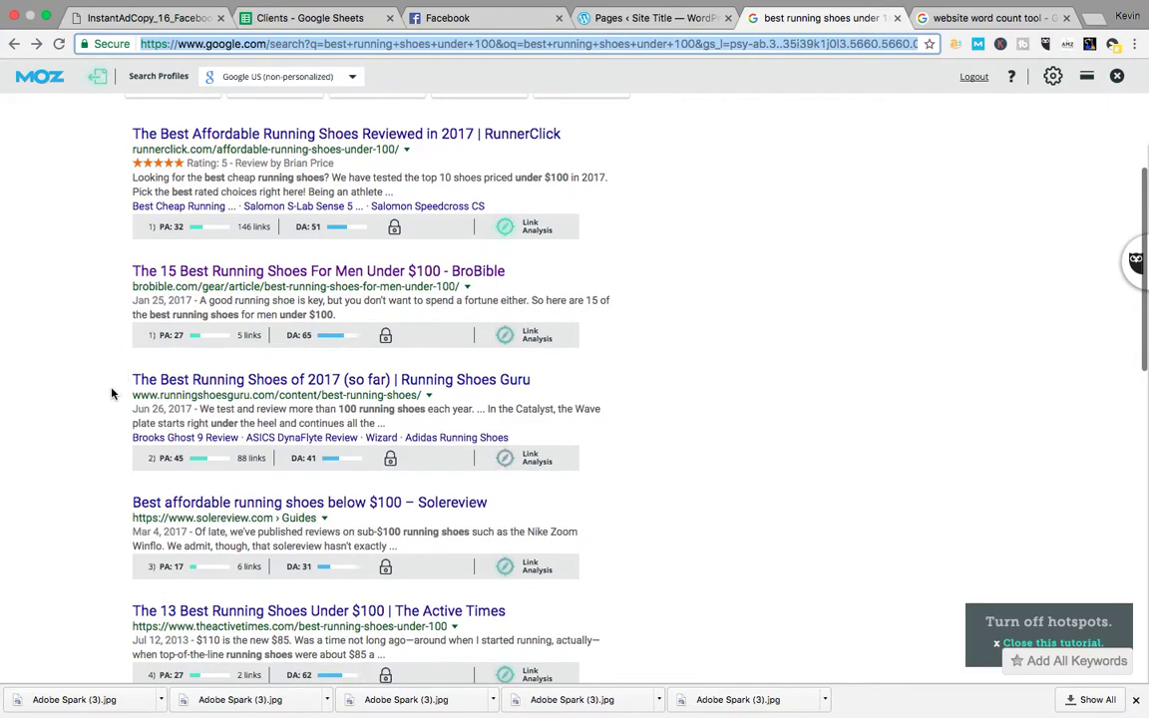
Open BroBible's "The 15 Best Running Shoes For Men Under $100" article and examine its product descriptions, buy links and overall length.
left_click(246, 271)
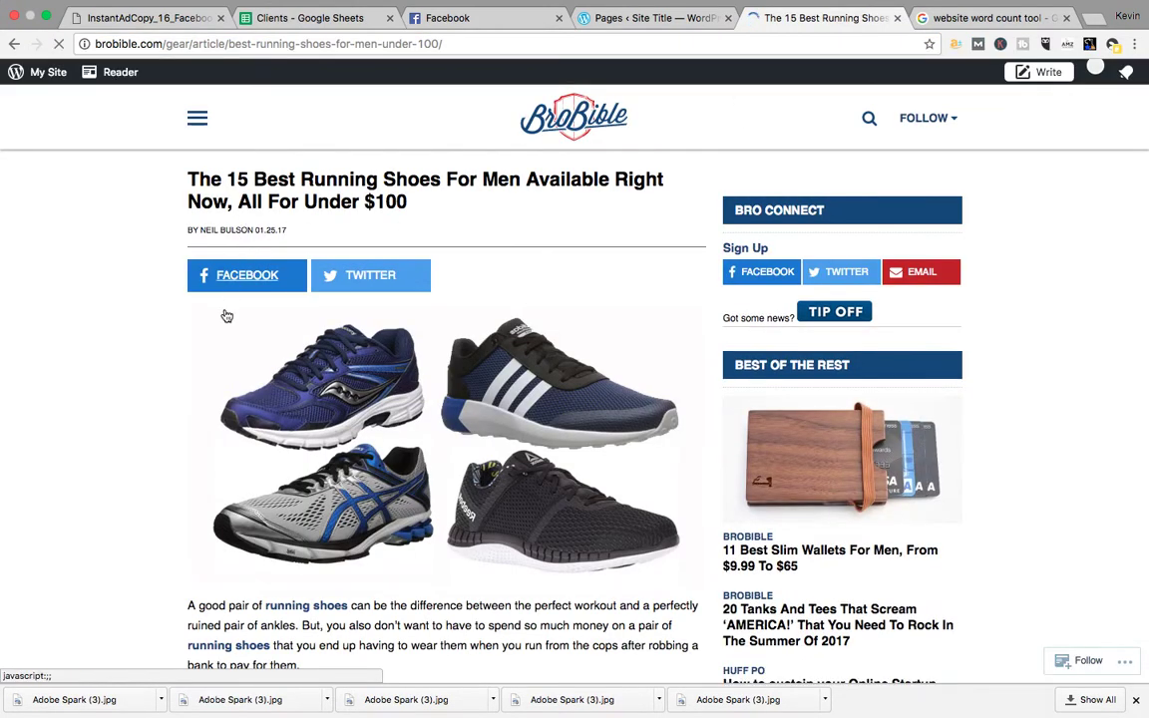
scroll(225, 321, "down", 10)
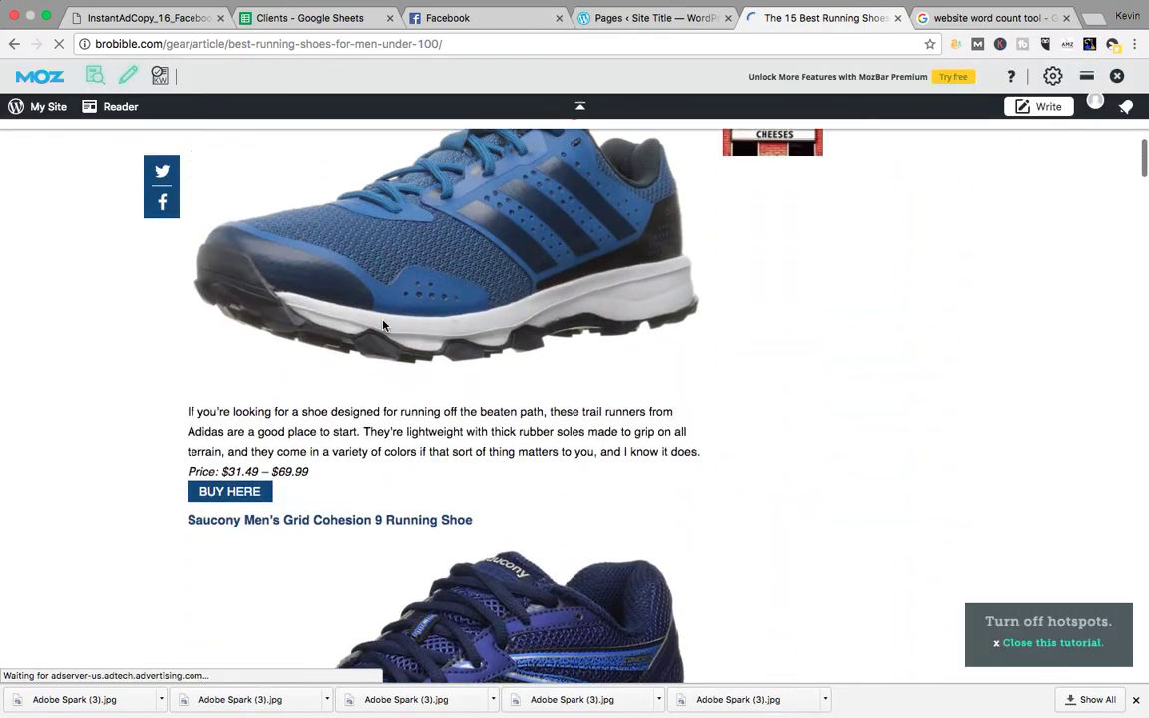
scroll(383, 325, "down", 20)
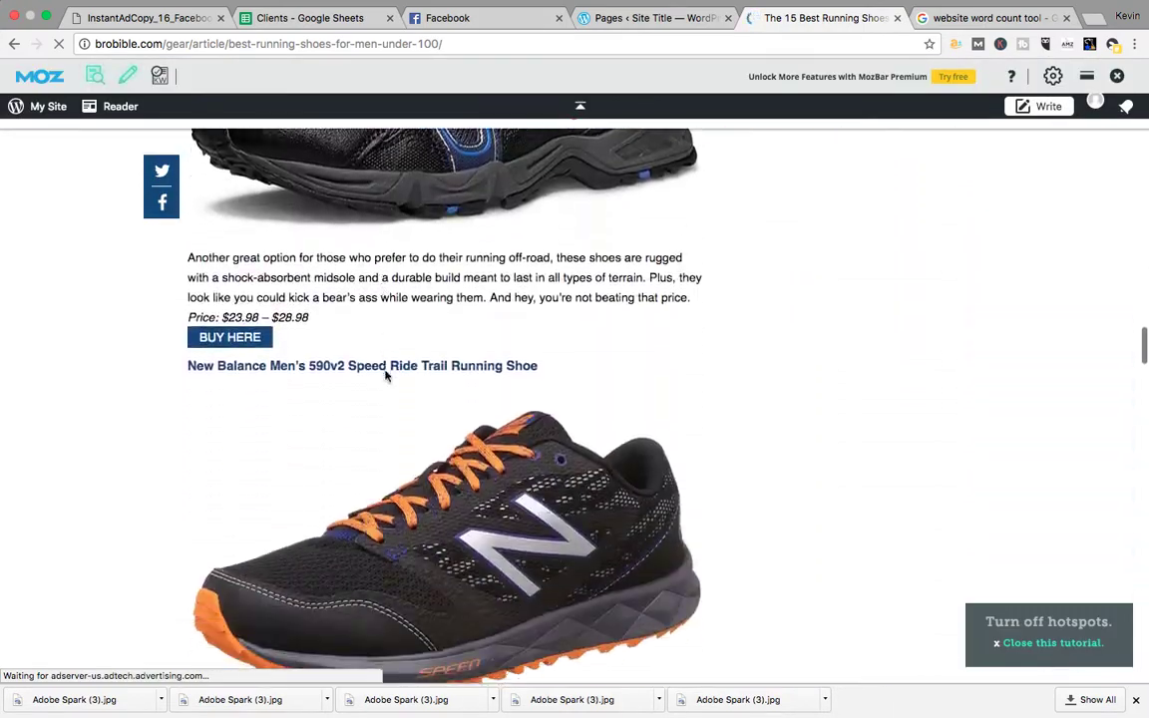
scroll(388, 381, "down", 5)
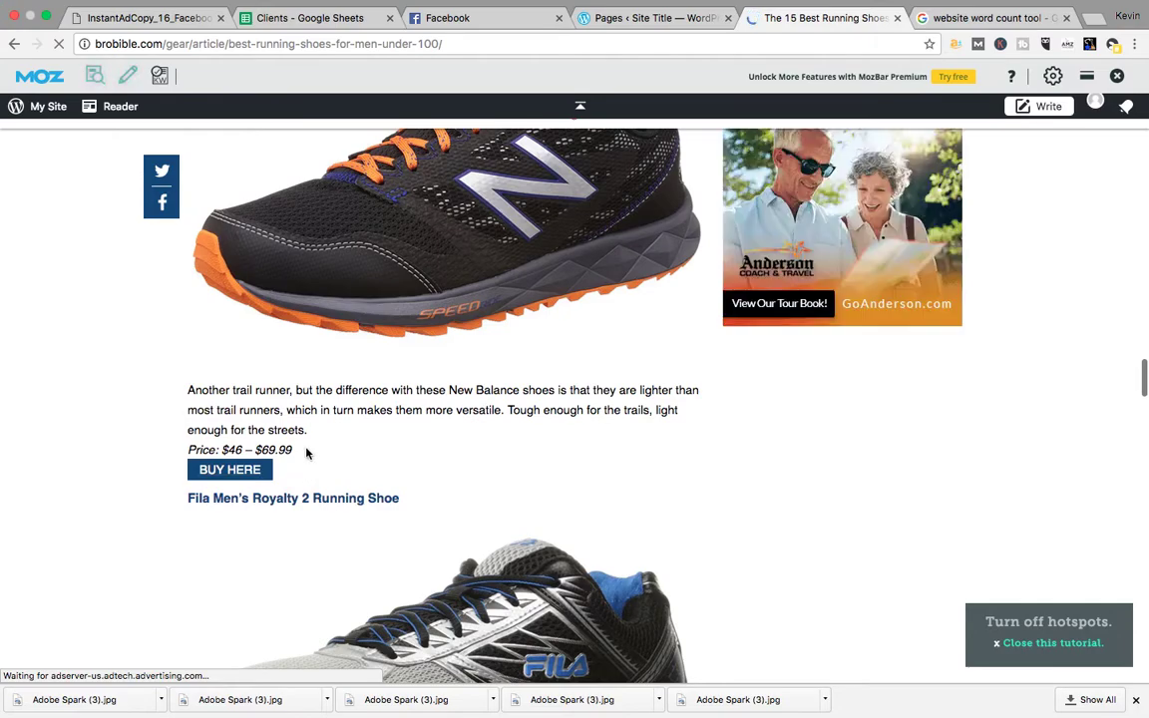
scroll(306, 459, "down", 4)
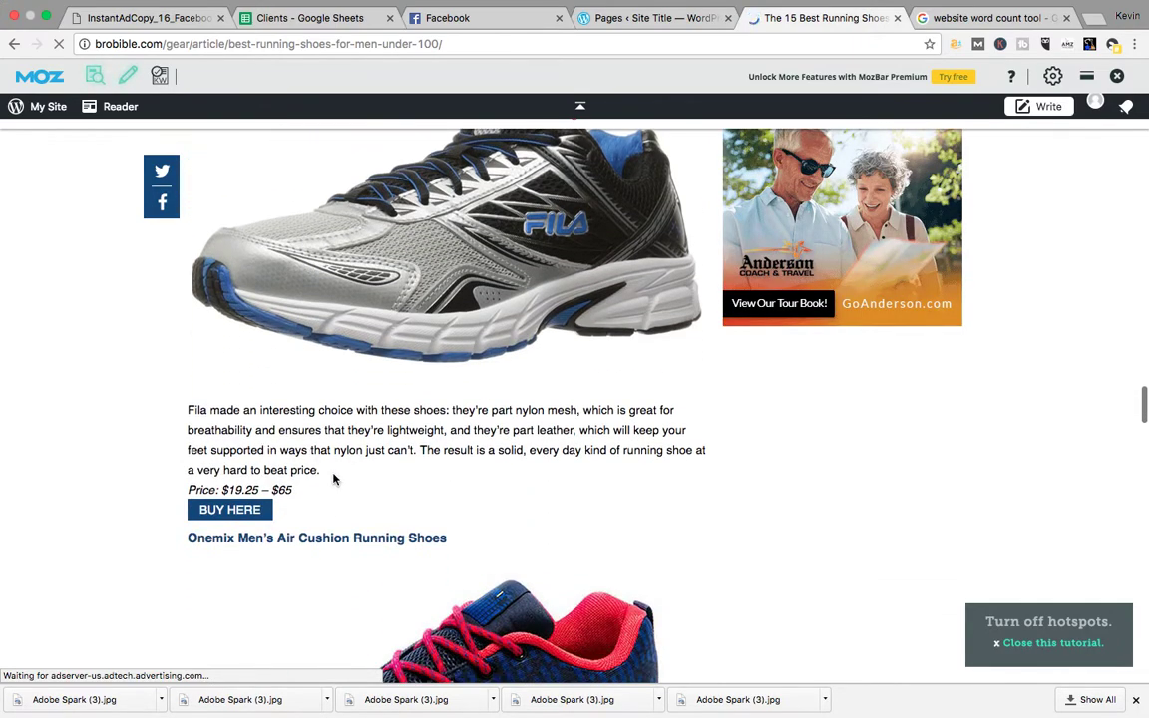
left_click_drag(336, 471, 172, 140)
left_click(229, 387)
scroll(302, 442, "down", 3)
scroll(303, 442, "up", 20)
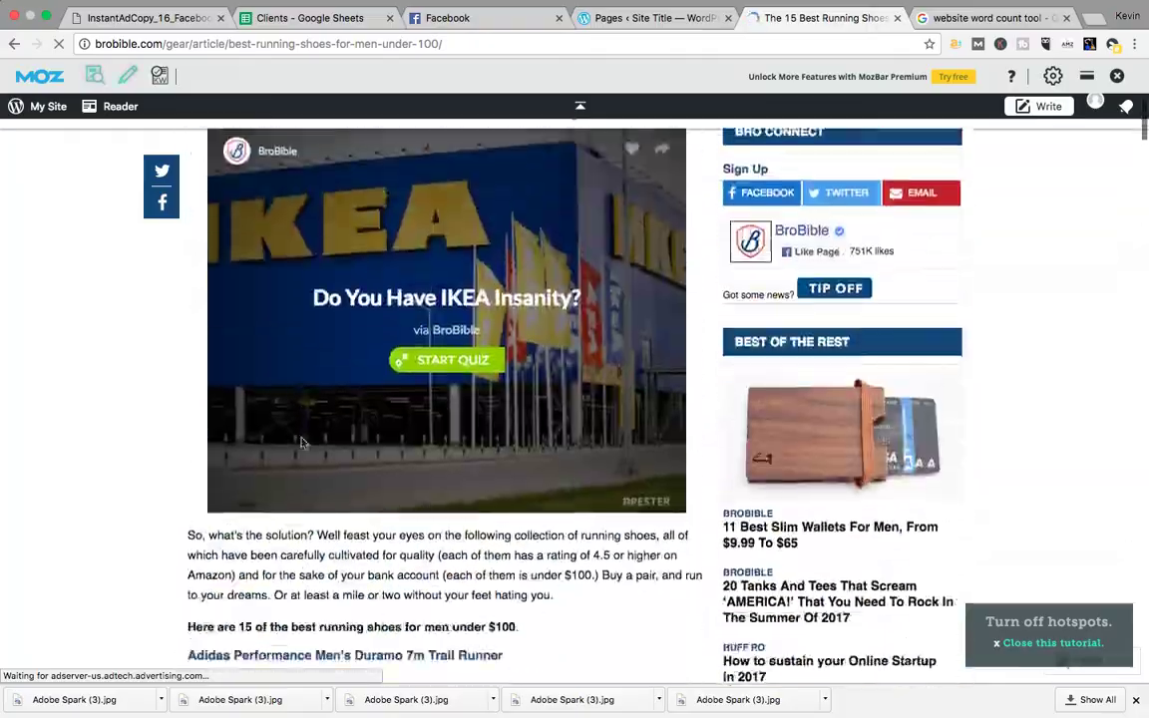
scroll(302, 443, "down", 5)
scroll(302, 443, "down", 20)
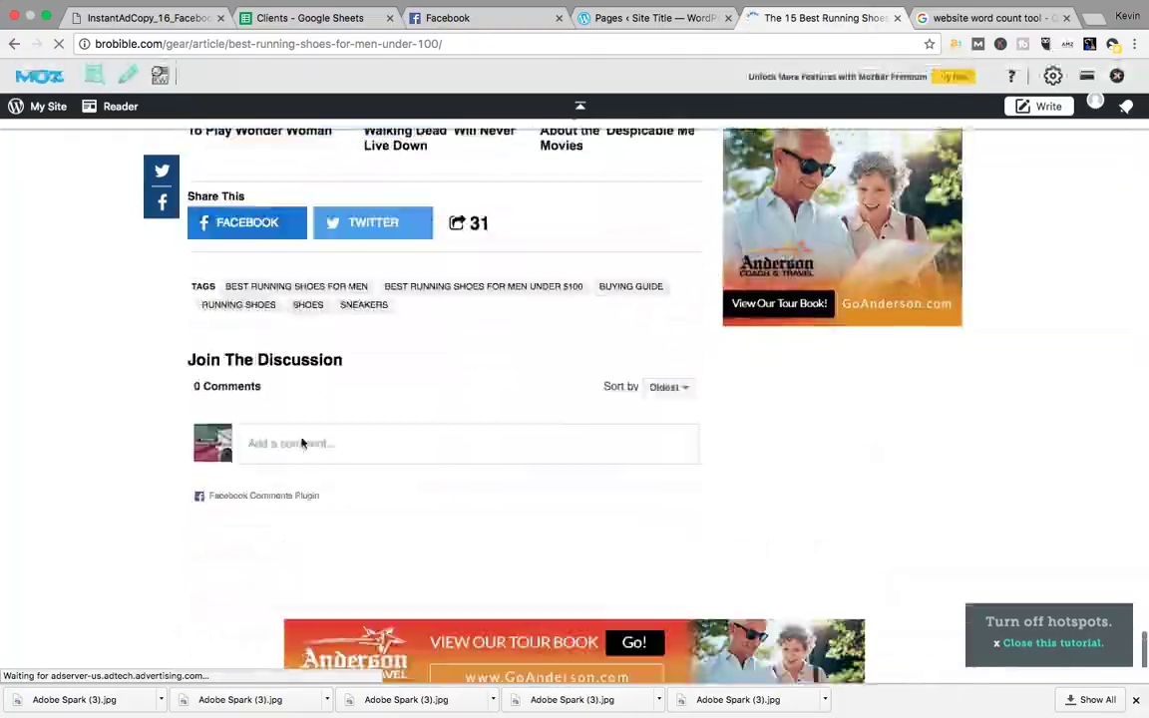
scroll(302, 443, "up", 10)
scroll(302, 443, "up", 15)
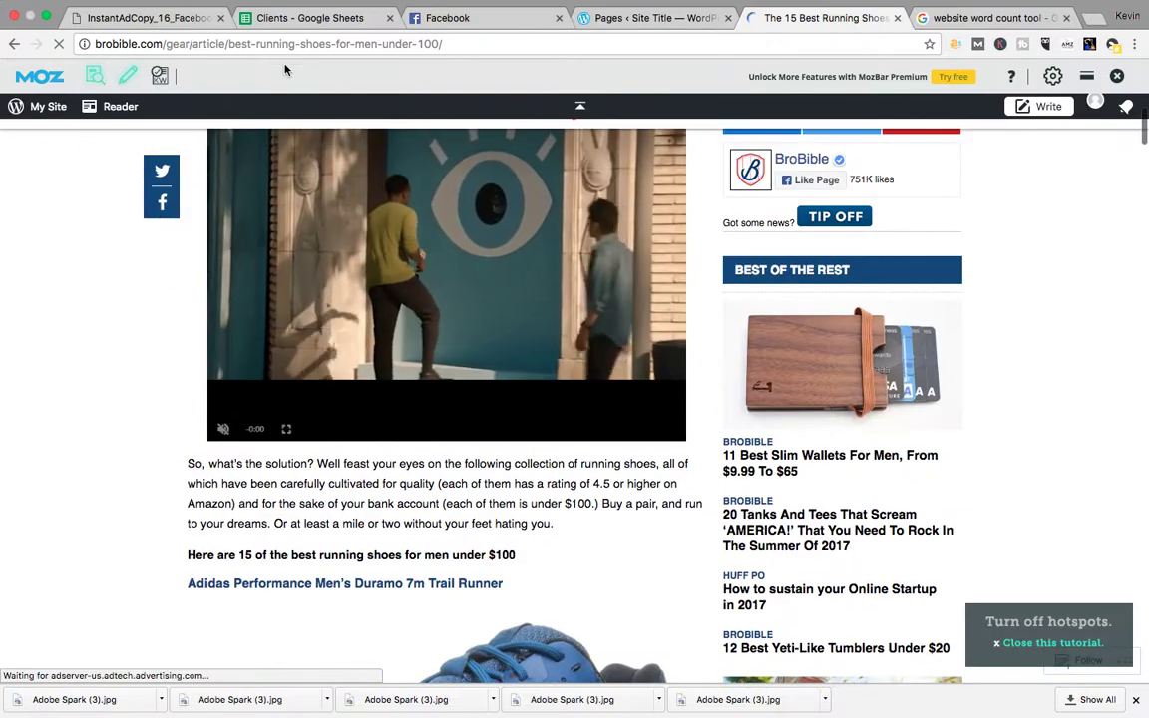
Copy the BroBible article's URL and count its words with the WordCounter.net Website Page Word Counter.
left_click(260, 43)
key("super+c")
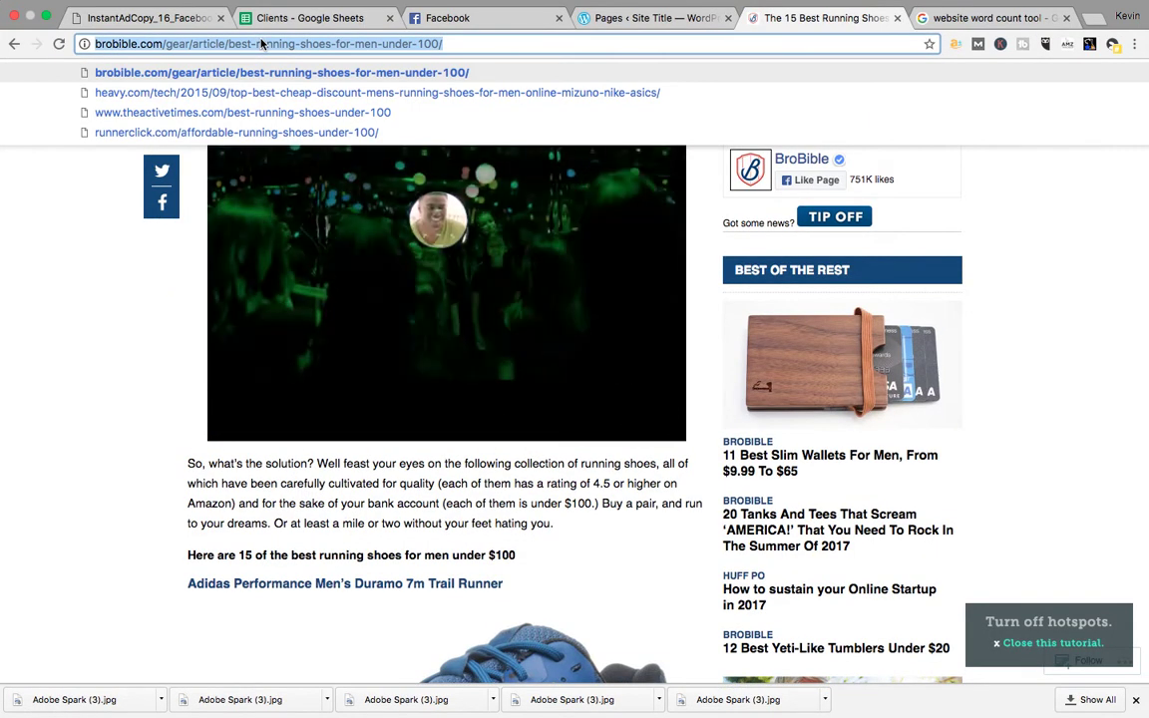
left_click(982, 17)
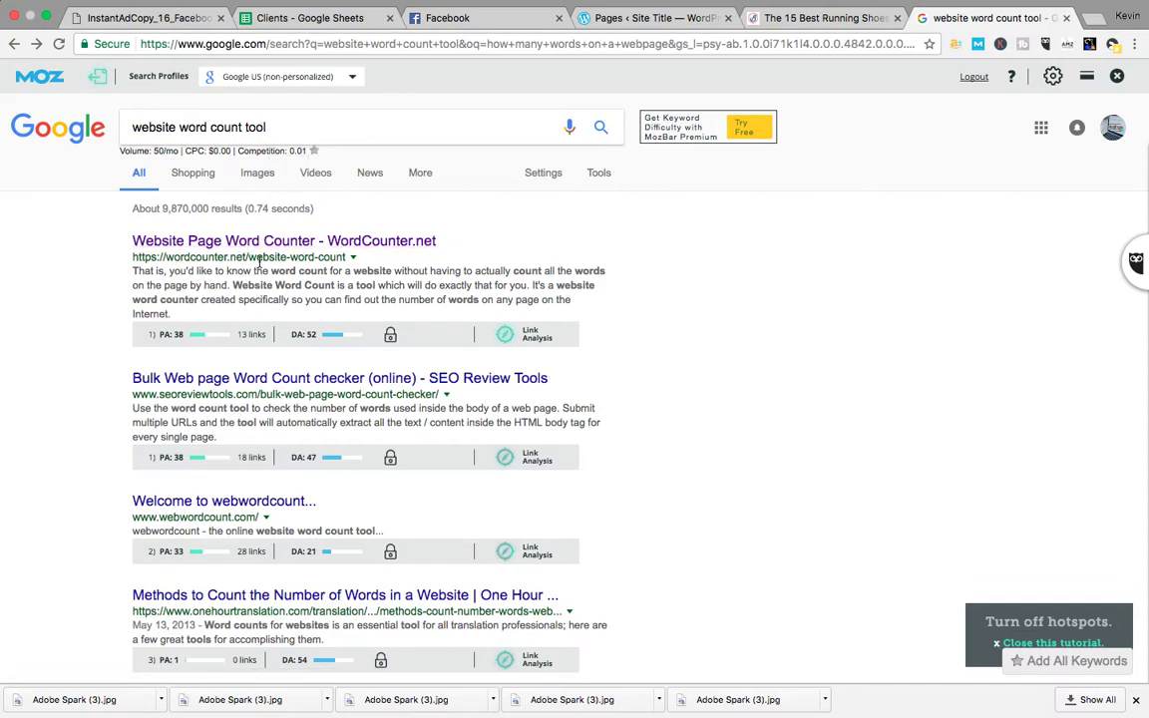
left_click(303, 245)
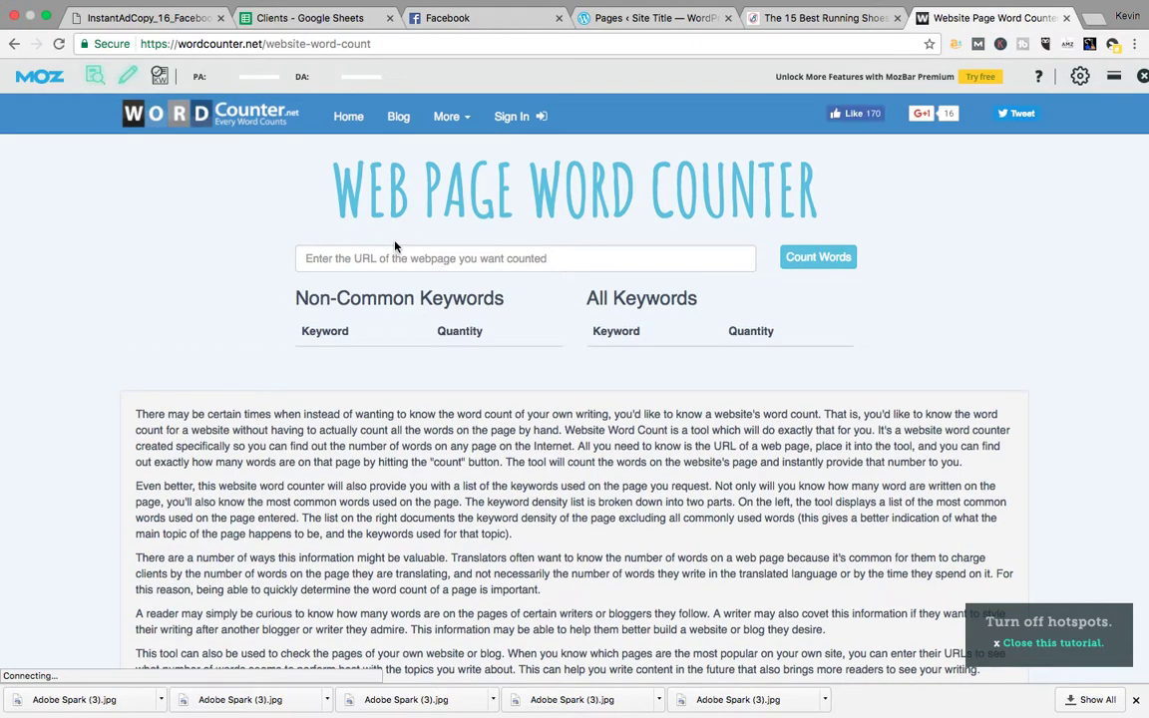
left_click(413, 261)
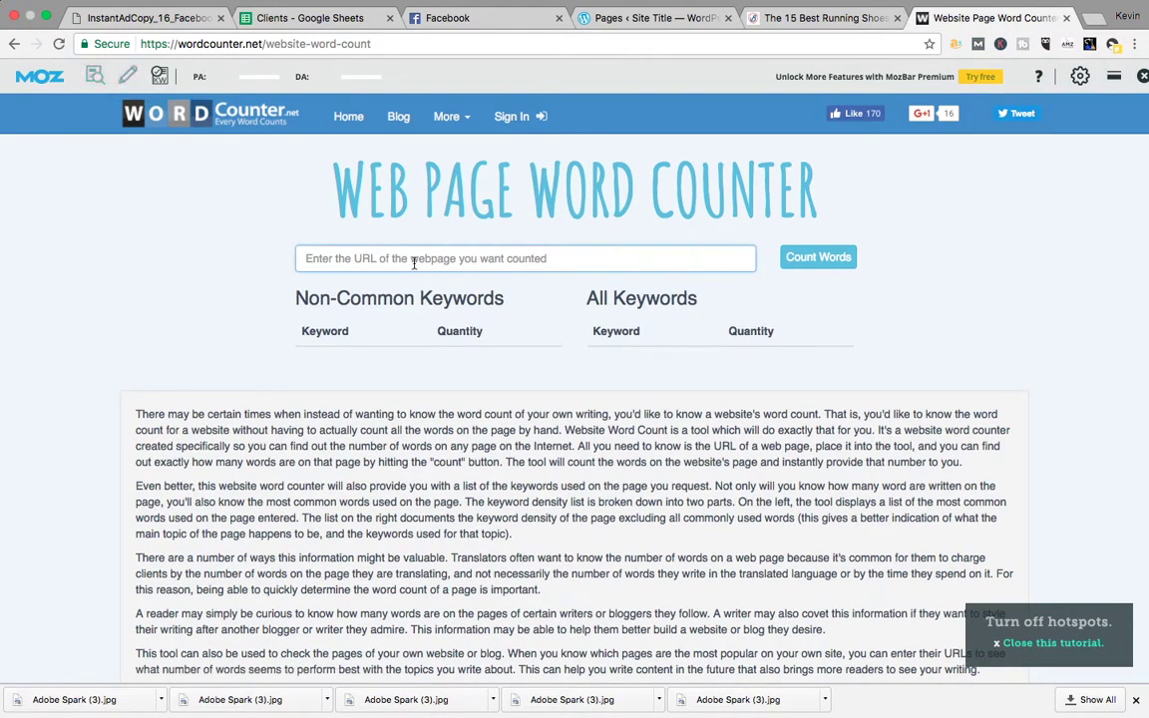
key("super+v")
left_click(836, 257)
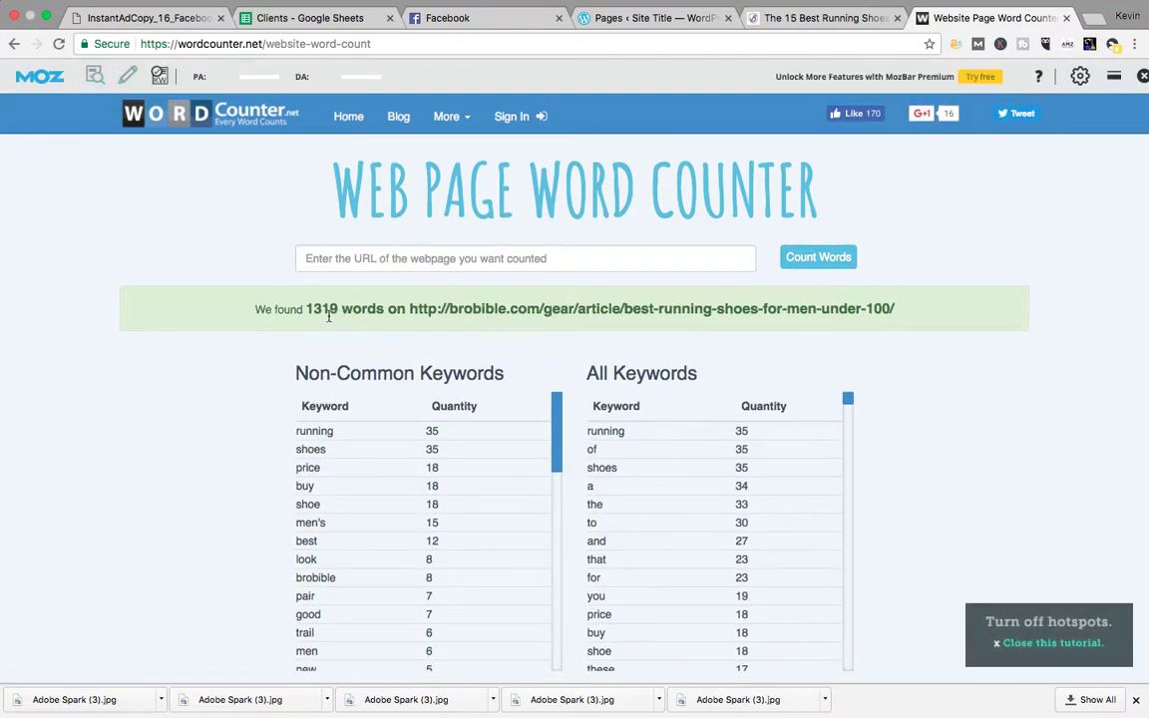
Examine the BroBible article again from start to end and compare it with its word count and keyword lists in the word counter.
left_click(810, 18)
scroll(433, 536, "down", 10)
scroll(434, 535, "down", 20)
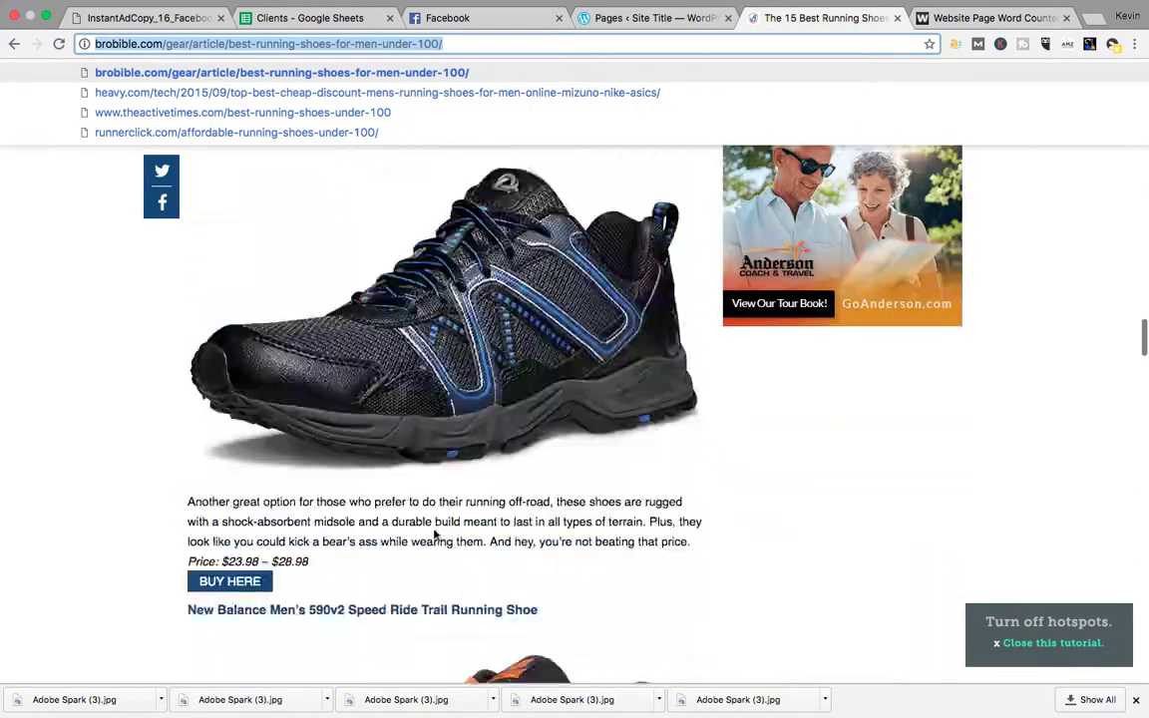
scroll(433, 535, "up", 4)
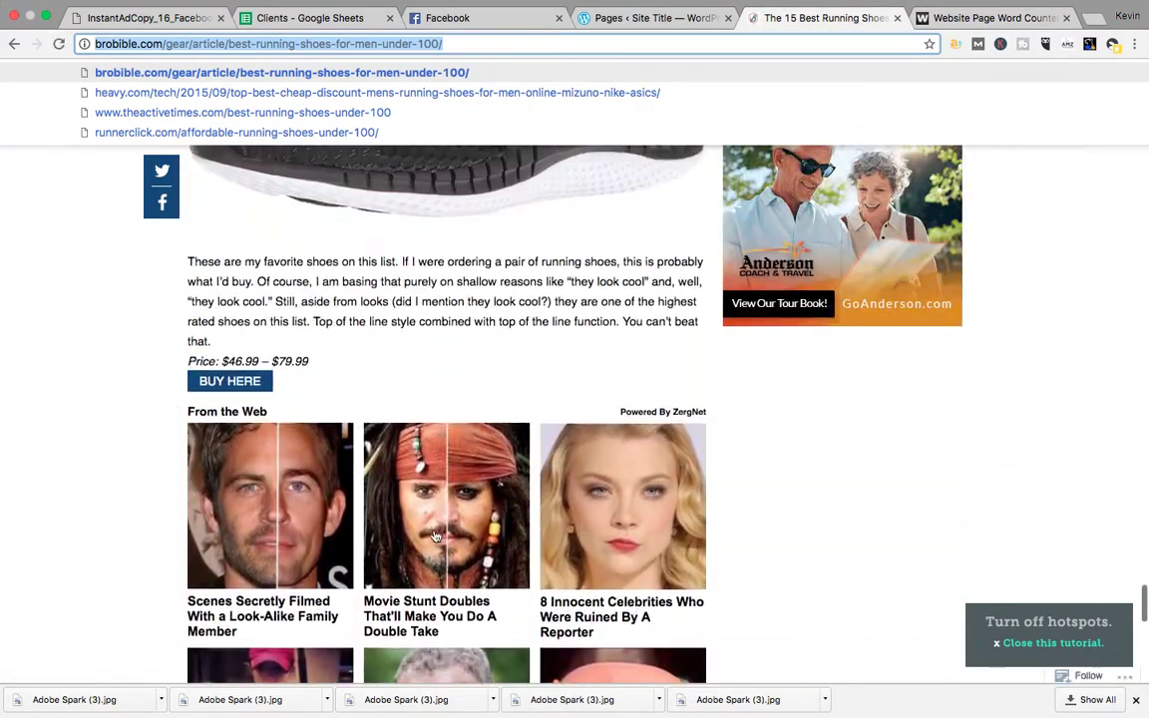
scroll(351, 412, "down", 15)
scroll(430, 382, "up", 5)
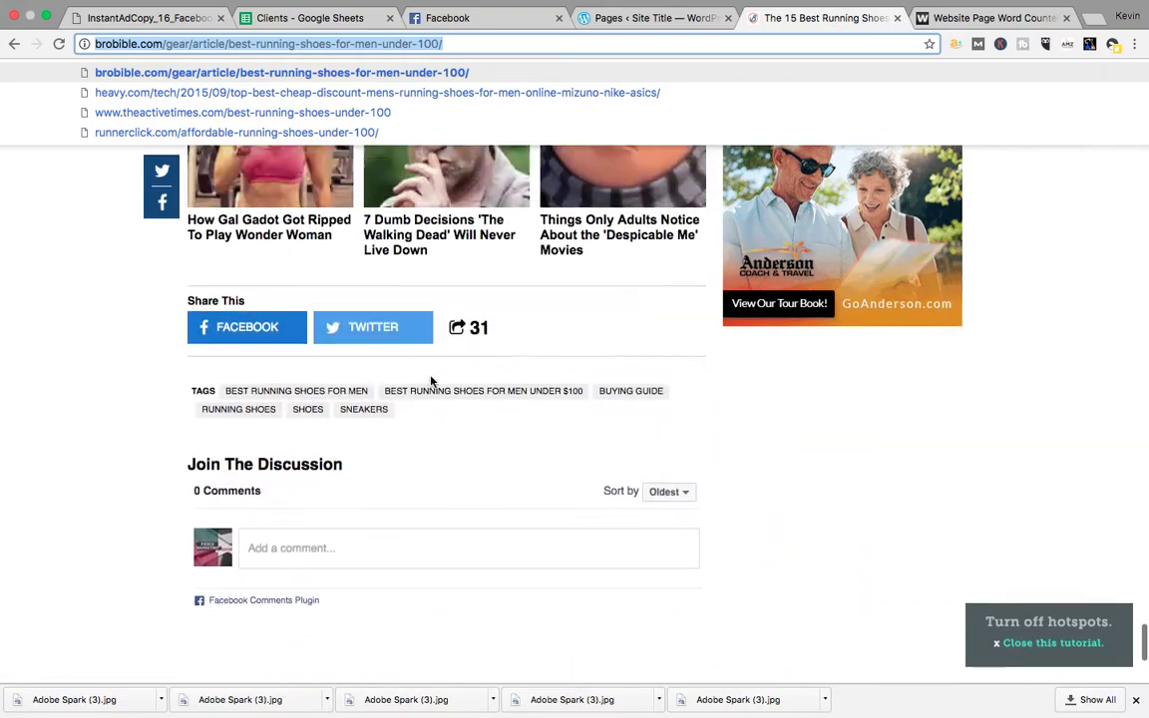
scroll(471, 431, "up", 20)
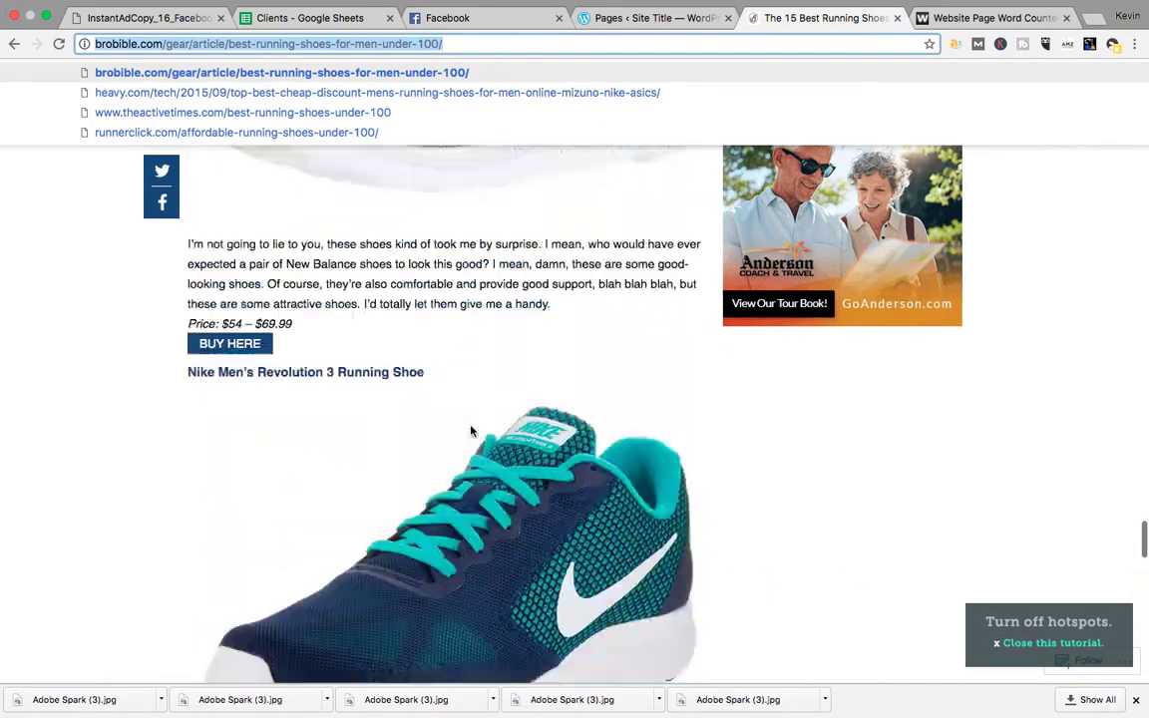
scroll(344, 374, "up", 5)
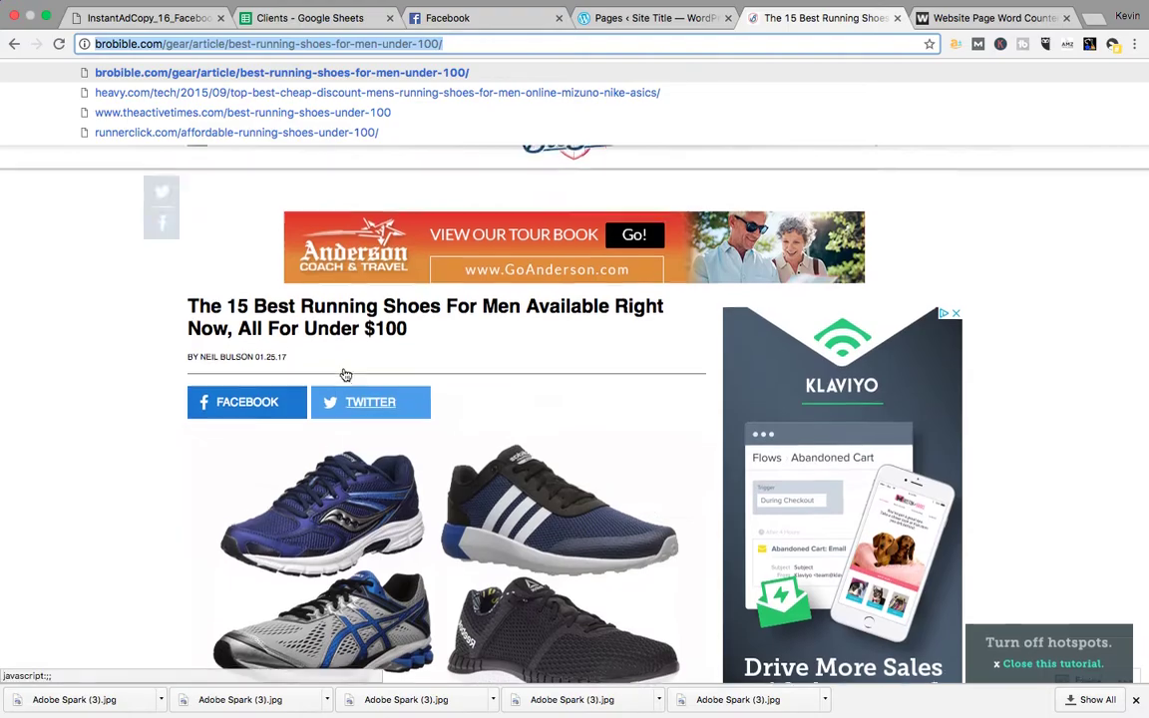
scroll(344, 374, "down", 15)
scroll(344, 374, "down", 15)
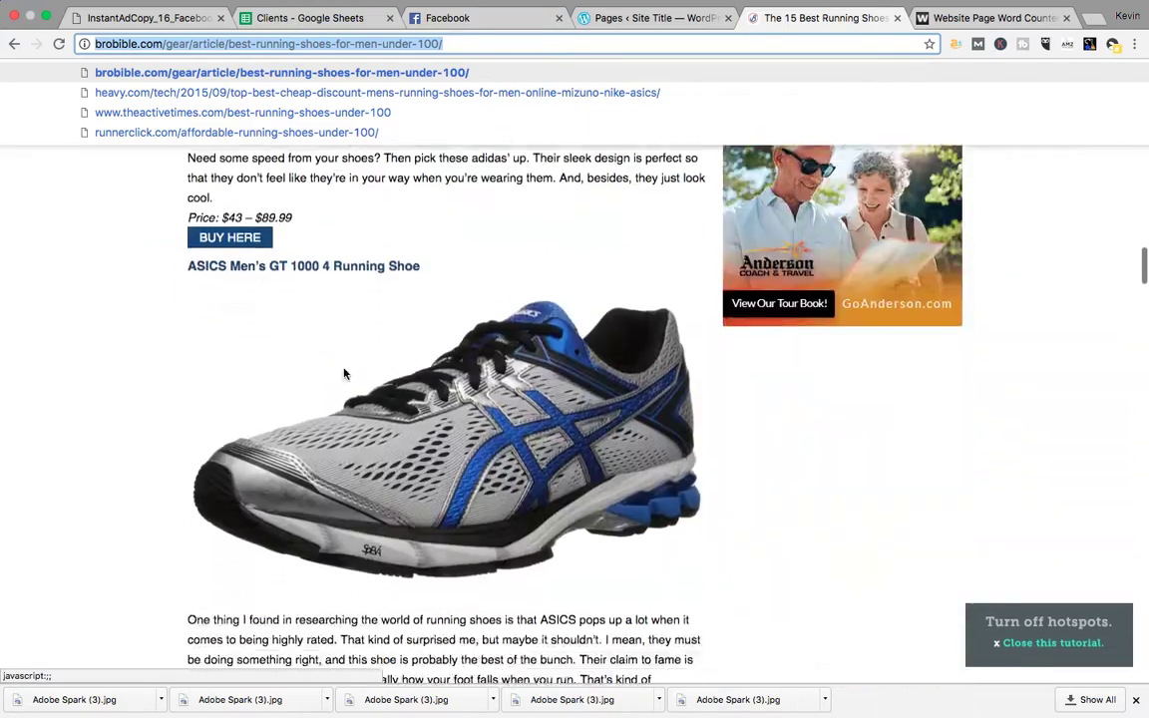
scroll(344, 374, "up", 20)
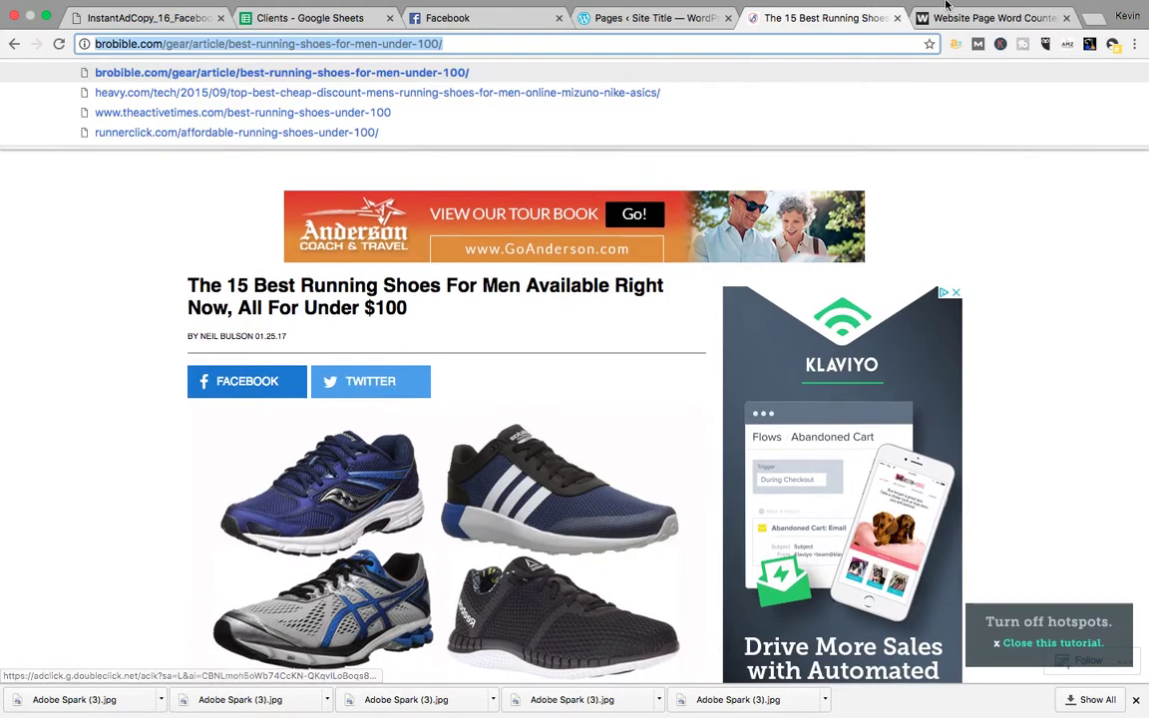
left_click(964, 17)
scroll(902, 494, "down", 3)
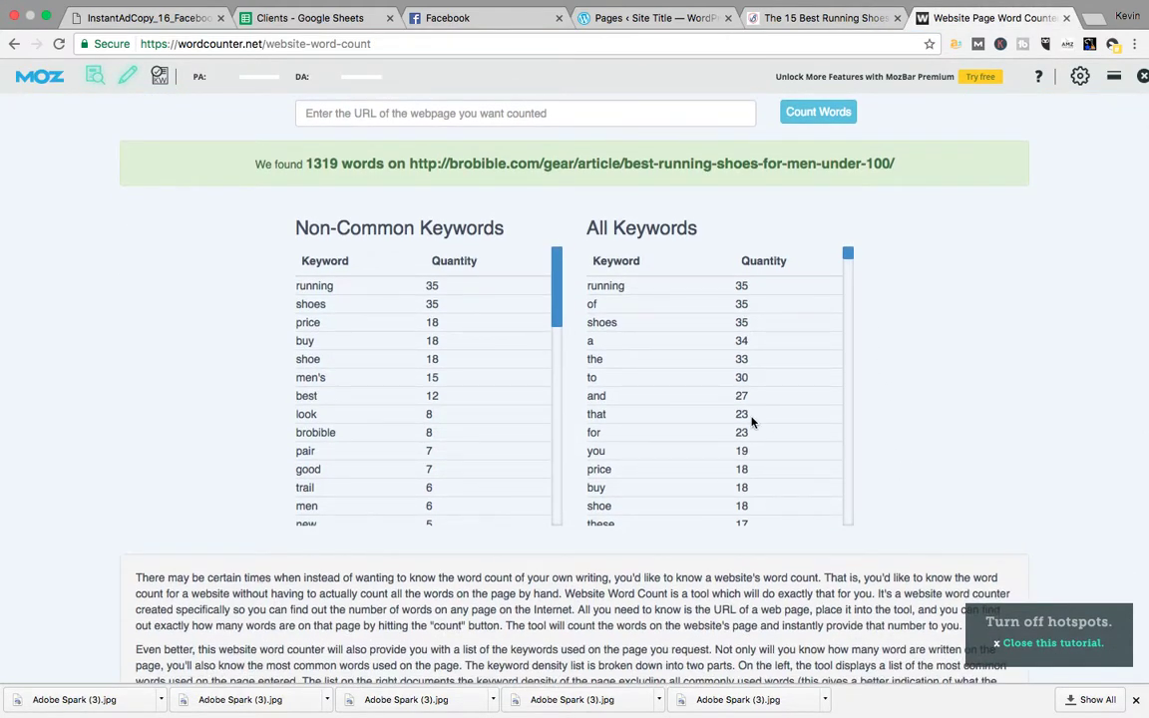
Examine the BroBible word count, the keyword lists and the explanatory text on the word counter page.
scroll(752, 422, "down", 5)
scroll(751, 418, "up", 10)
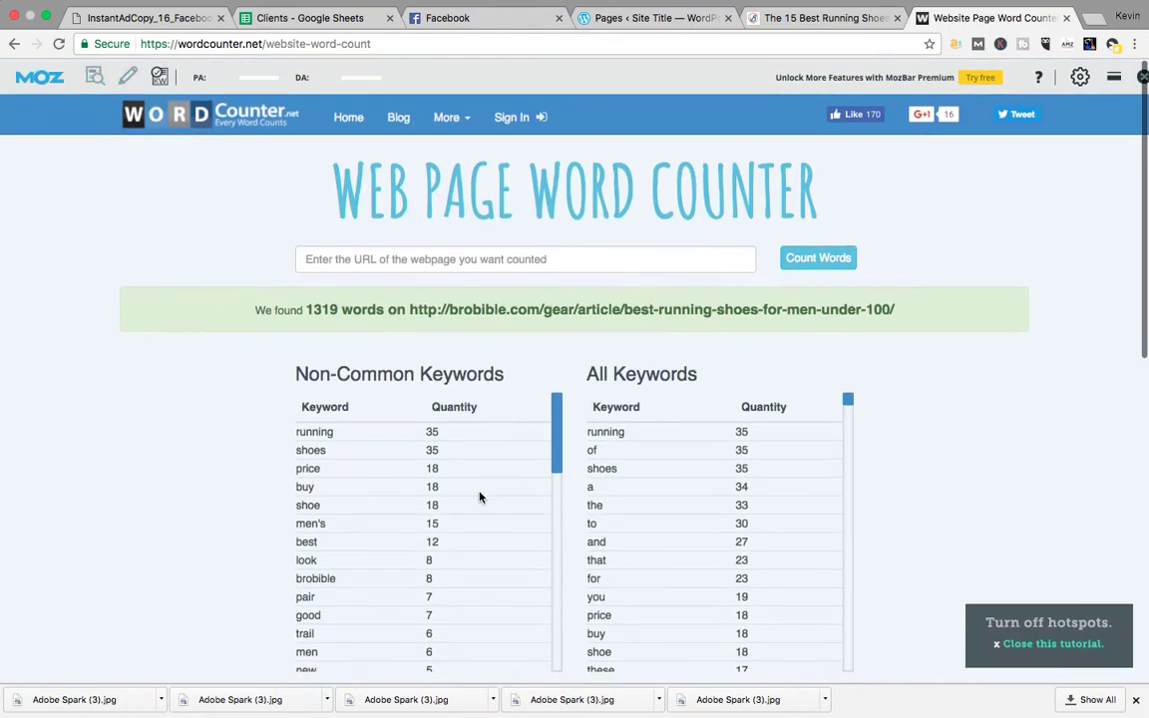
scroll(478, 495, "down", 5)
scroll(476, 496, "up", 5)
scroll(469, 499, "down", 8)
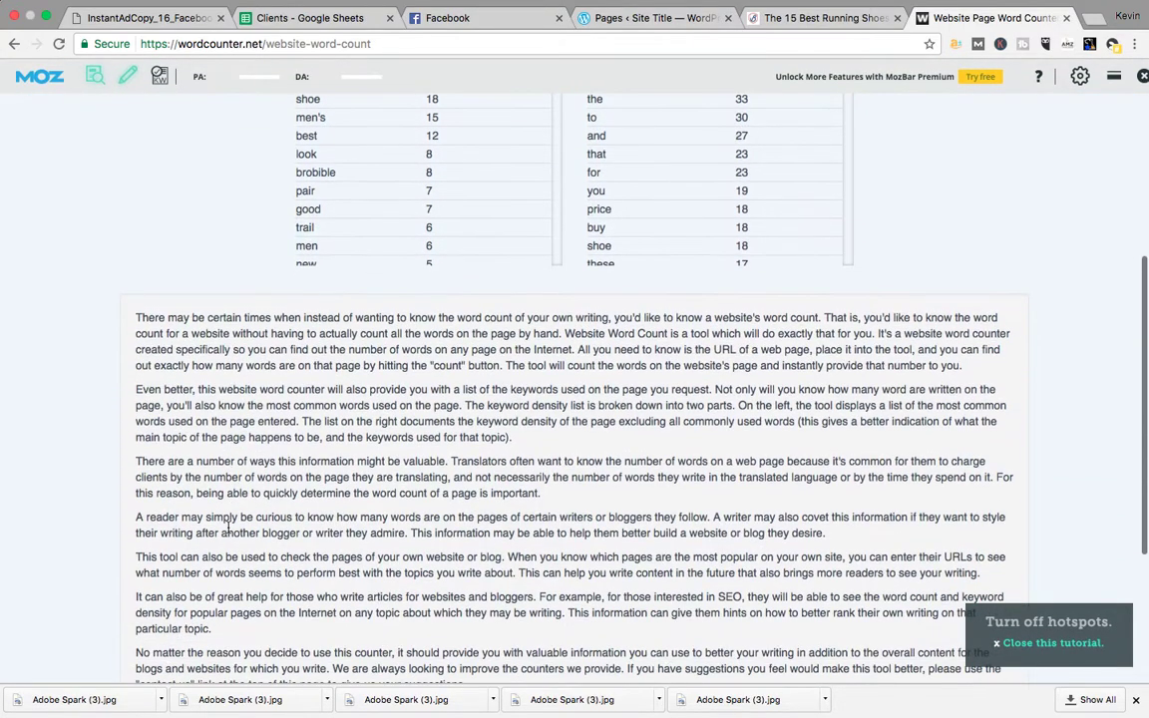
scroll(227, 529, "down", 4)
scroll(225, 524, "up", 12)
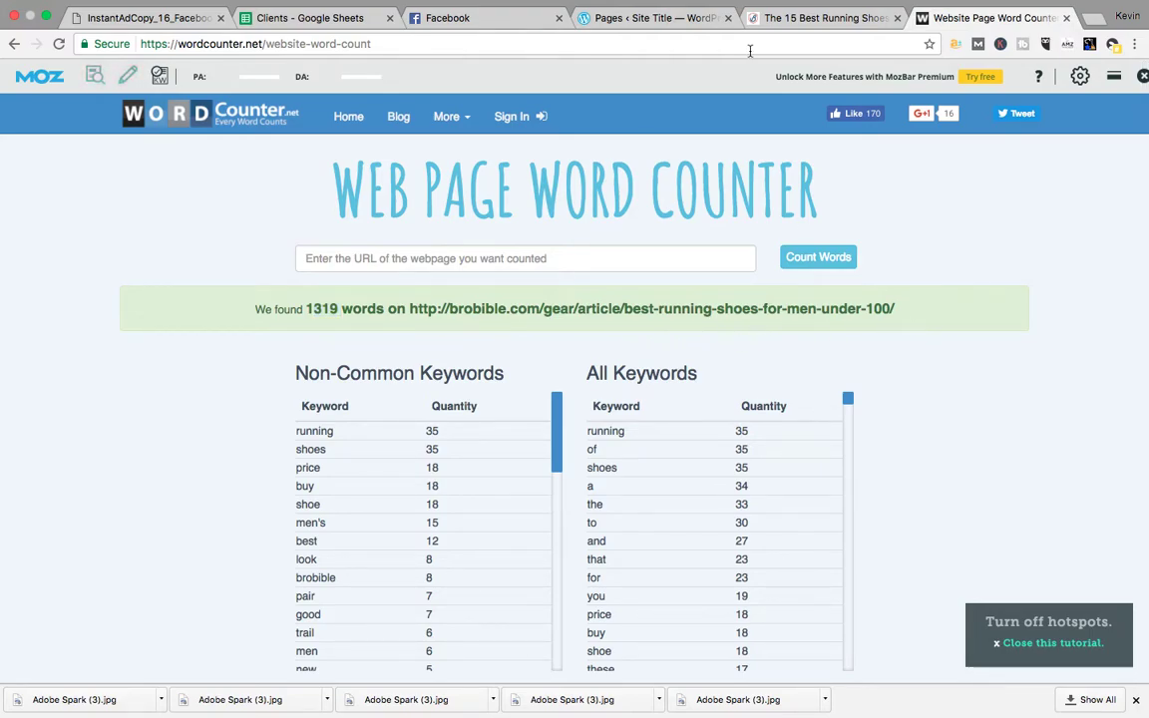
Return to the Google results for "best running shoes under 100" and compare the competing articles' PA, DA and link metrics.
left_click(836, 19)
left_click(14, 44)
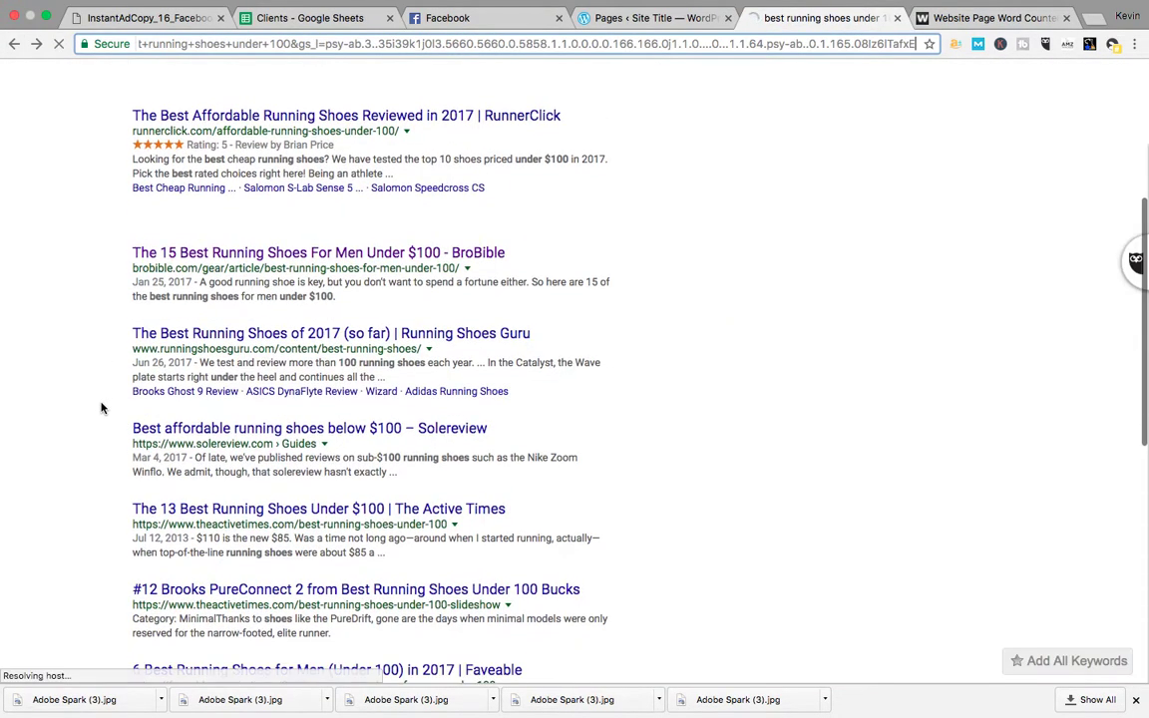
scroll(101, 407, "down", 1)
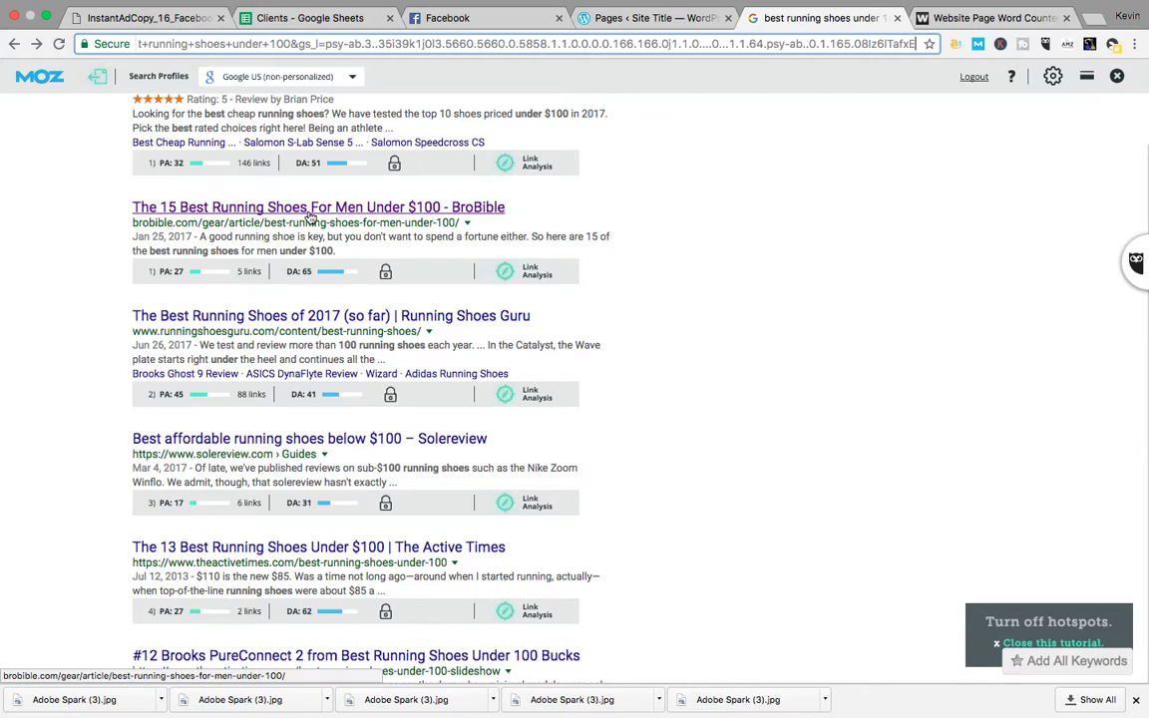
scroll(398, 219, "up", 5)
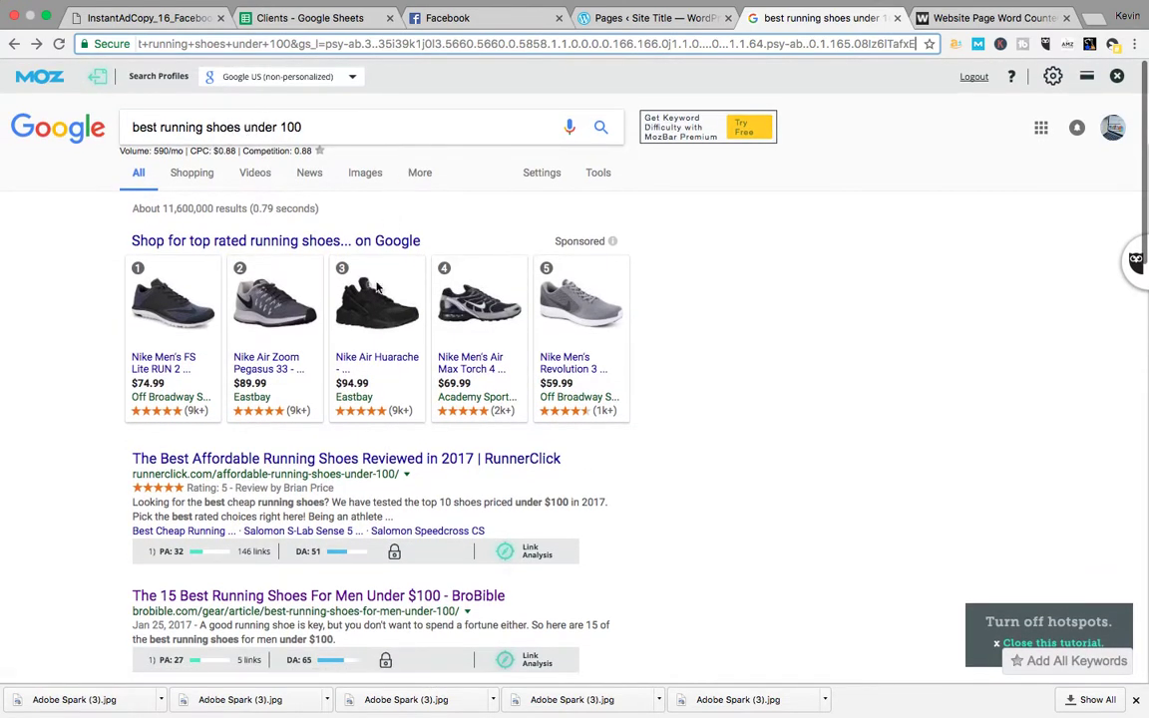
scroll(371, 343, "down", 5)
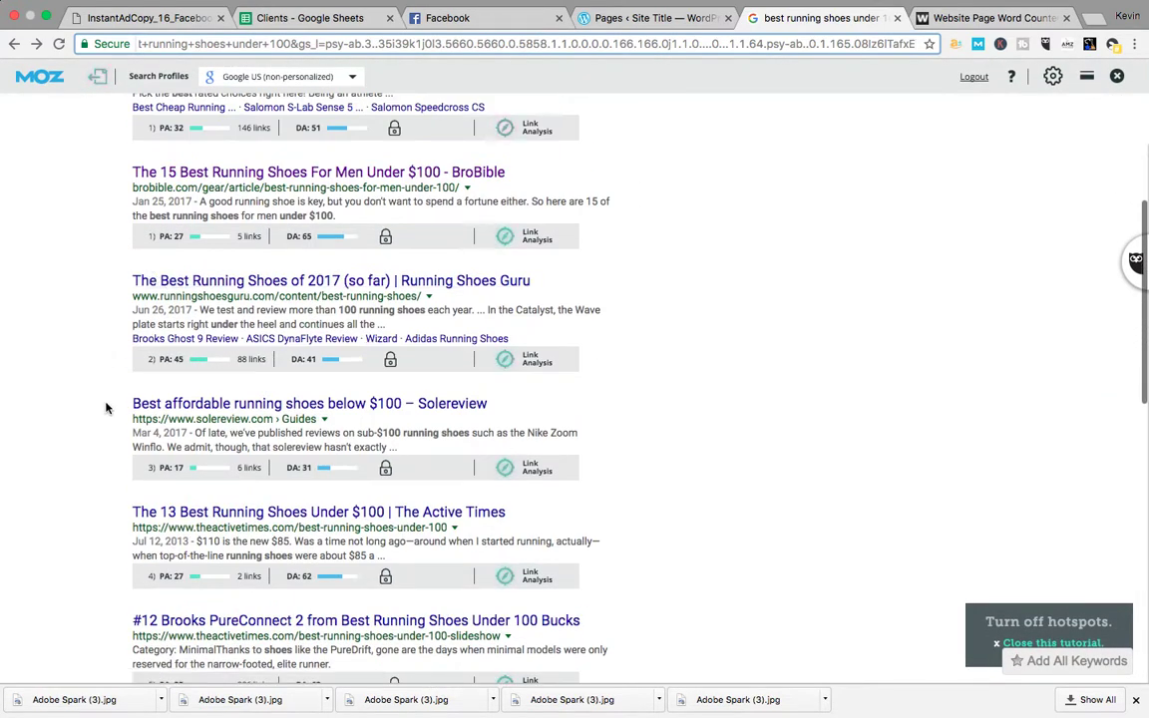
scroll(105, 410, "down", 1)
scroll(105, 417, "up", 2)
scroll(104, 424, "down", 3)
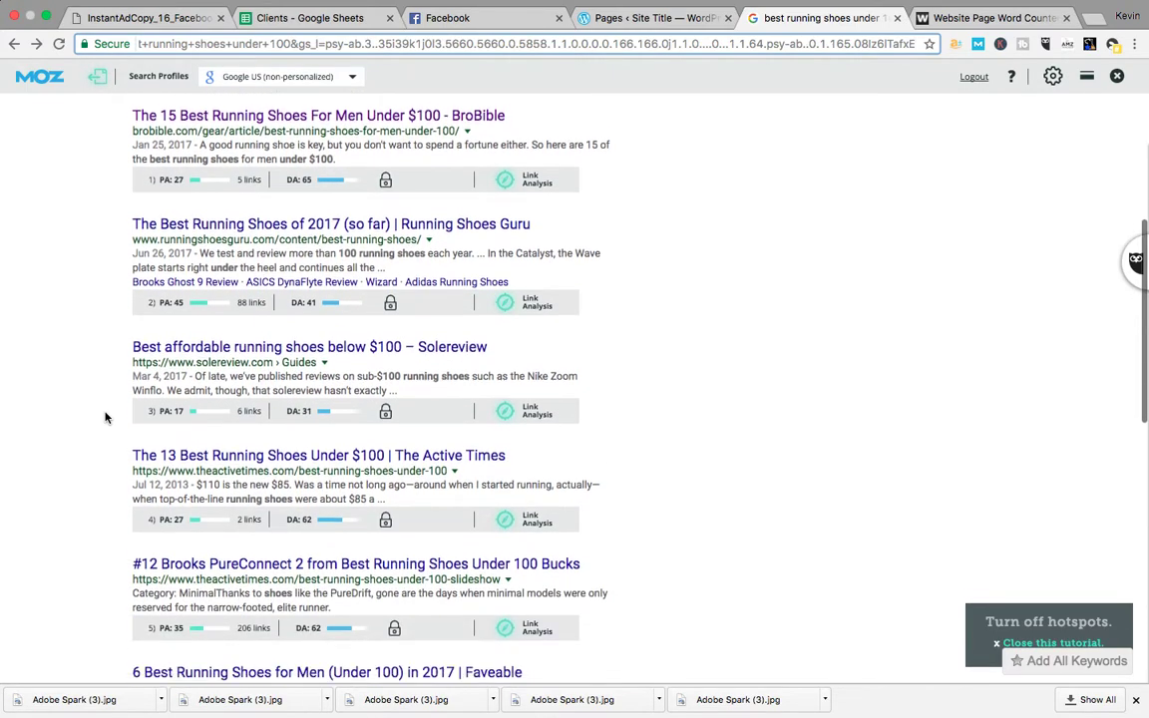
scroll(100, 439, "down", 2)
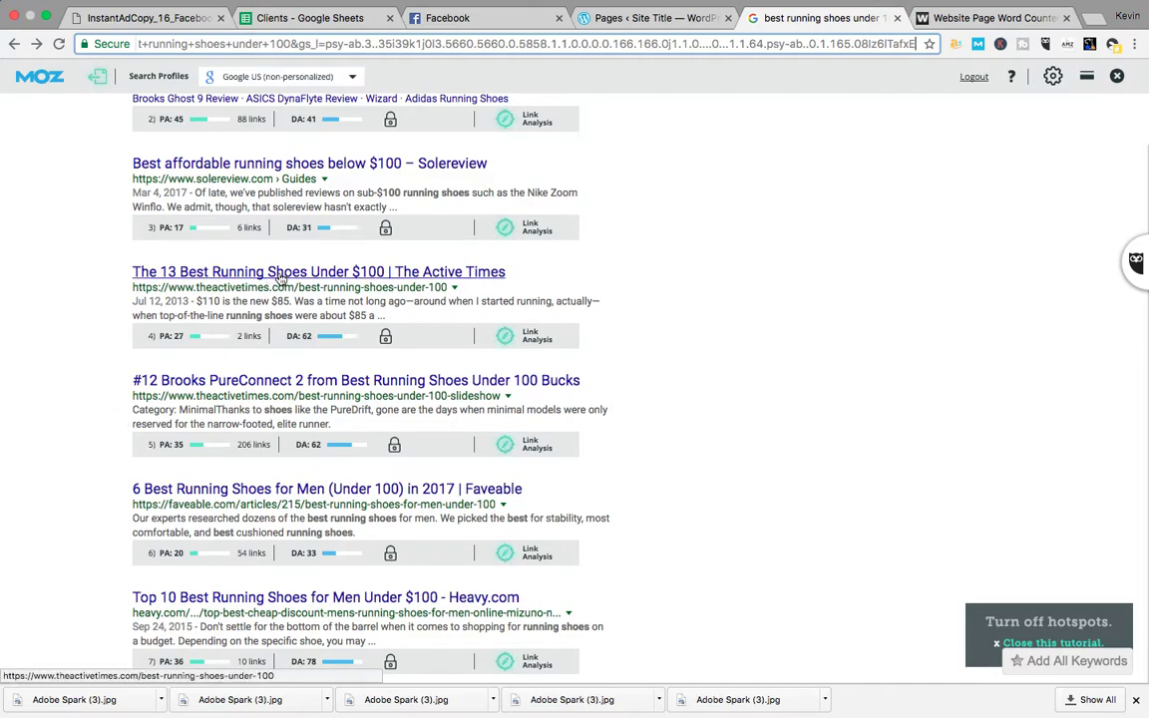
Open The Active Times' "The 13 Best Running Shoes Under $100" article and skim its content.
left_click(282, 277)
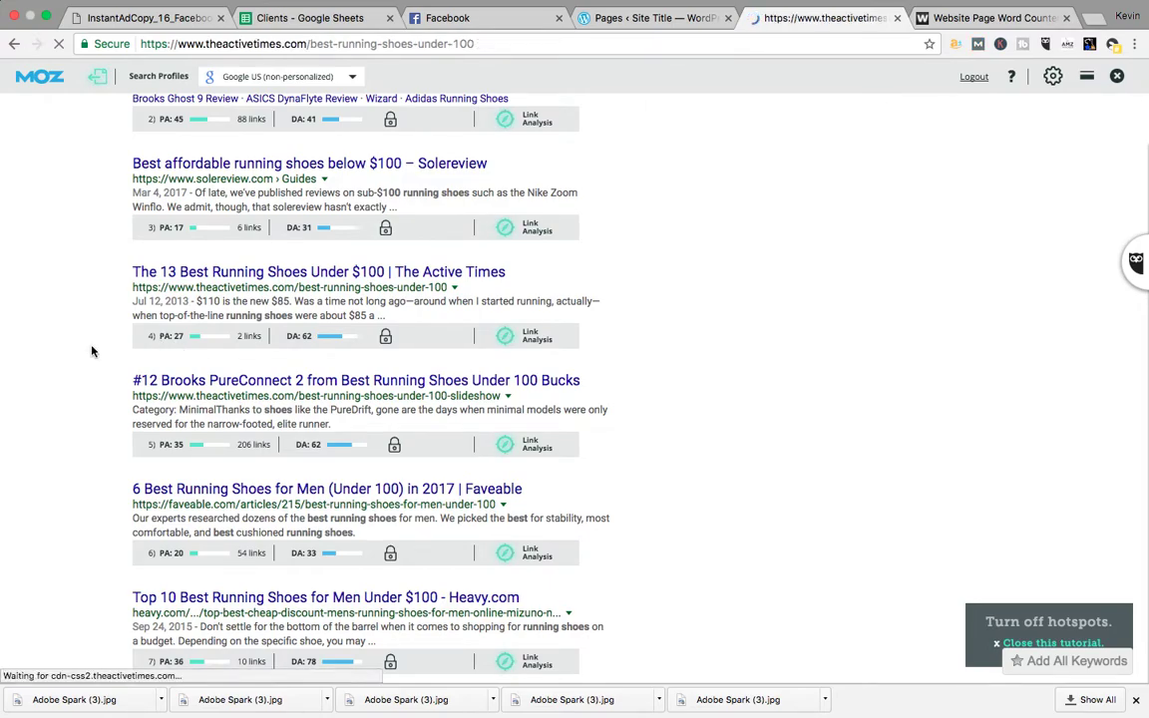
scroll(478, 418, "down", 10)
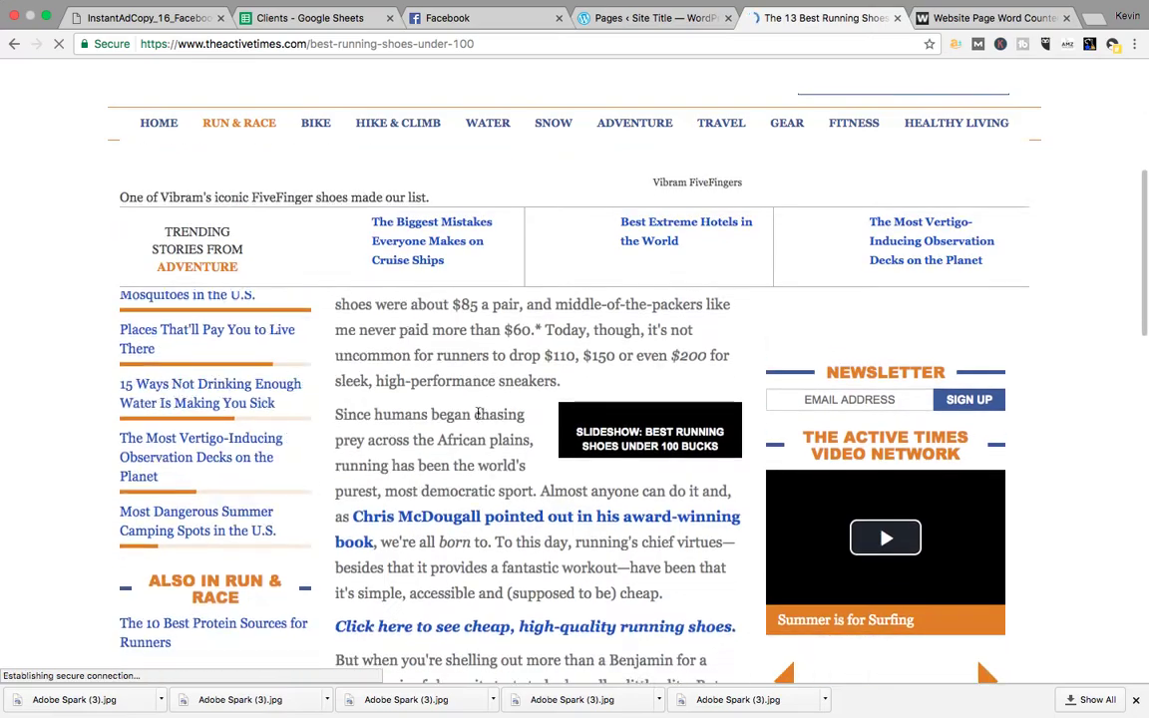
scroll(477, 418, "down", 15)
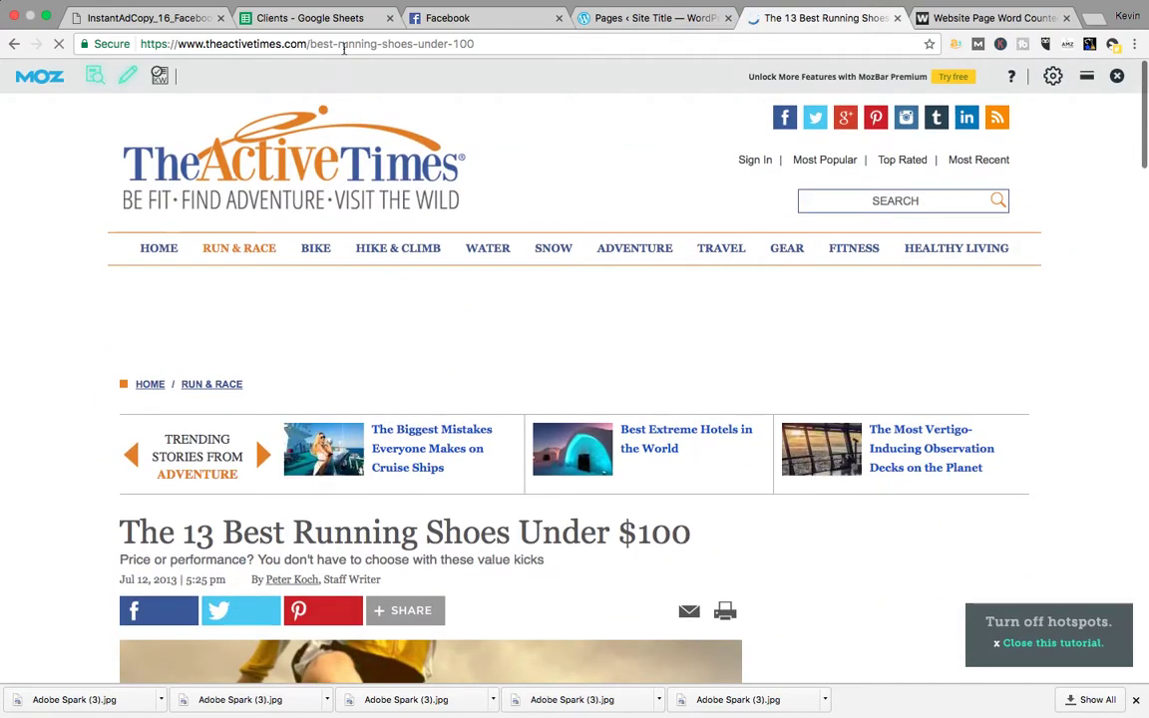
Copy The Active Times article's URL and count its words with the WordCounter.net Web Page Word Counter.
left_click(339, 44)
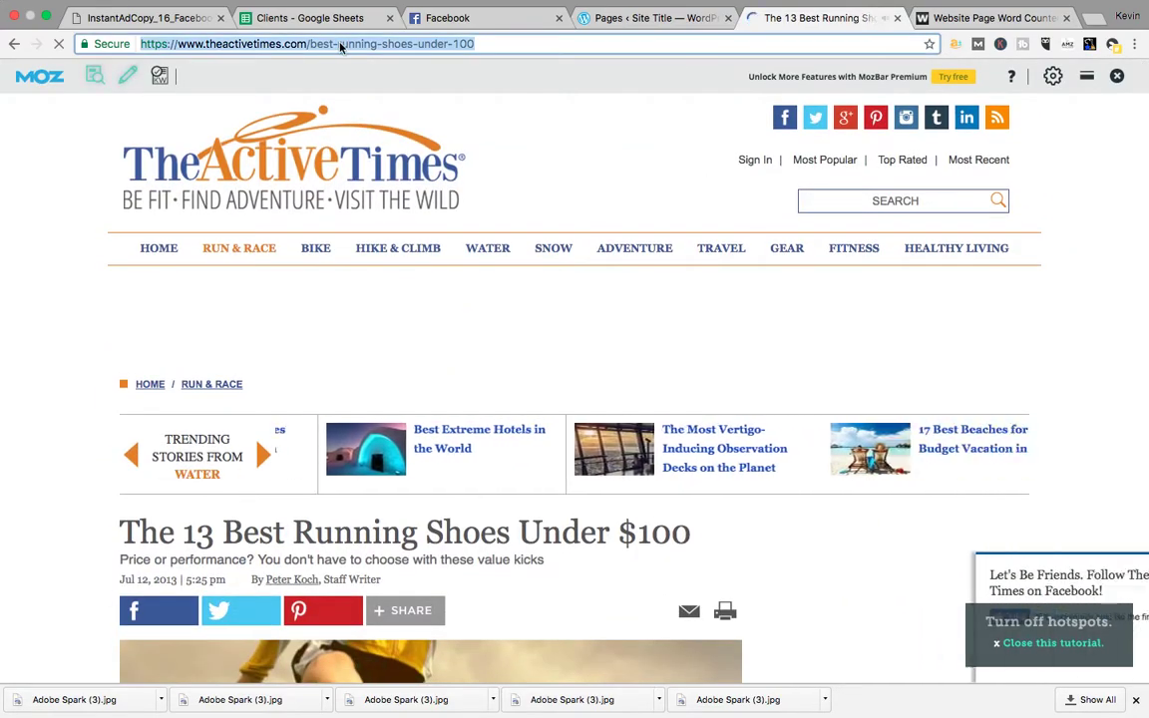
left_click(992, 18)
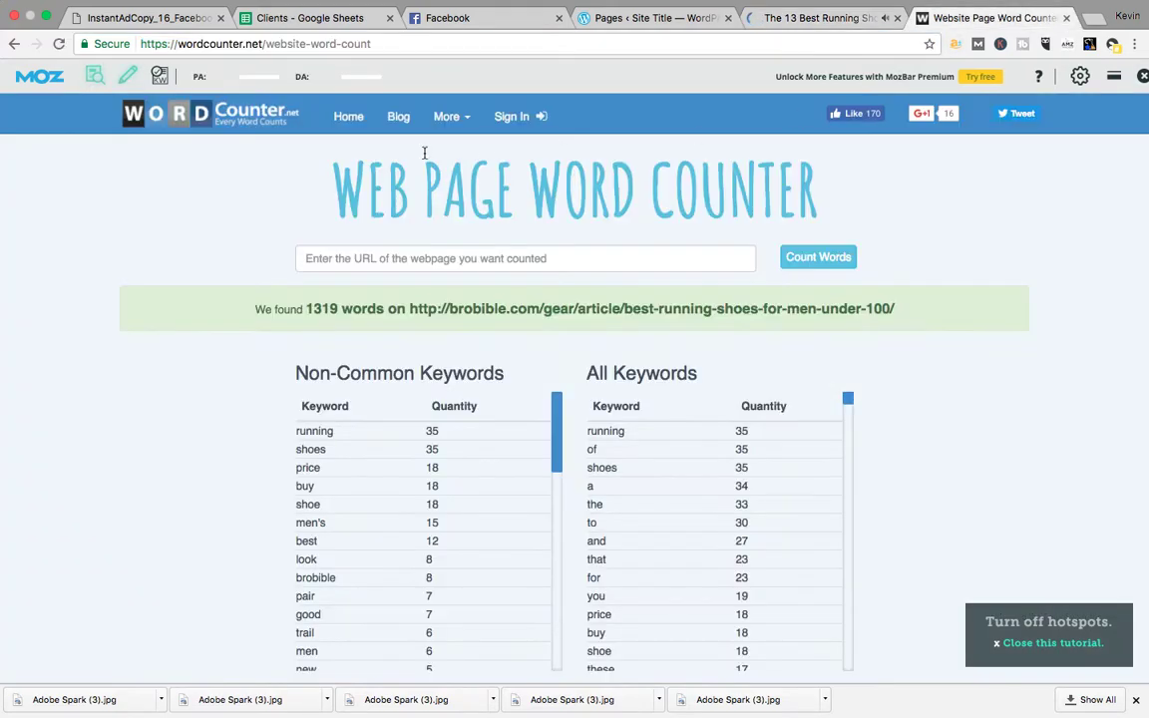
left_click(838, 265)
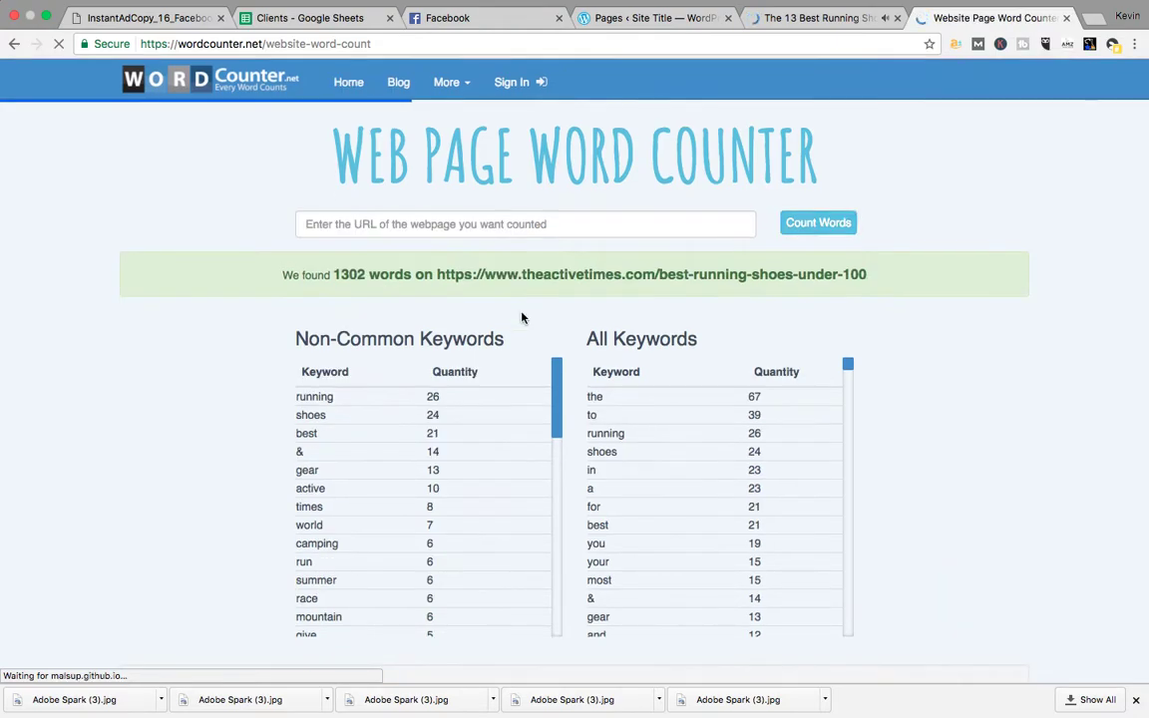
Return to The Active Times article and copy its body text from "$110 is the new $85" through the closing note.
left_click(808, 20)
scroll(466, 529, "down", 10)
scroll(467, 530, "down", 10)
scroll(467, 530, "up", 10)
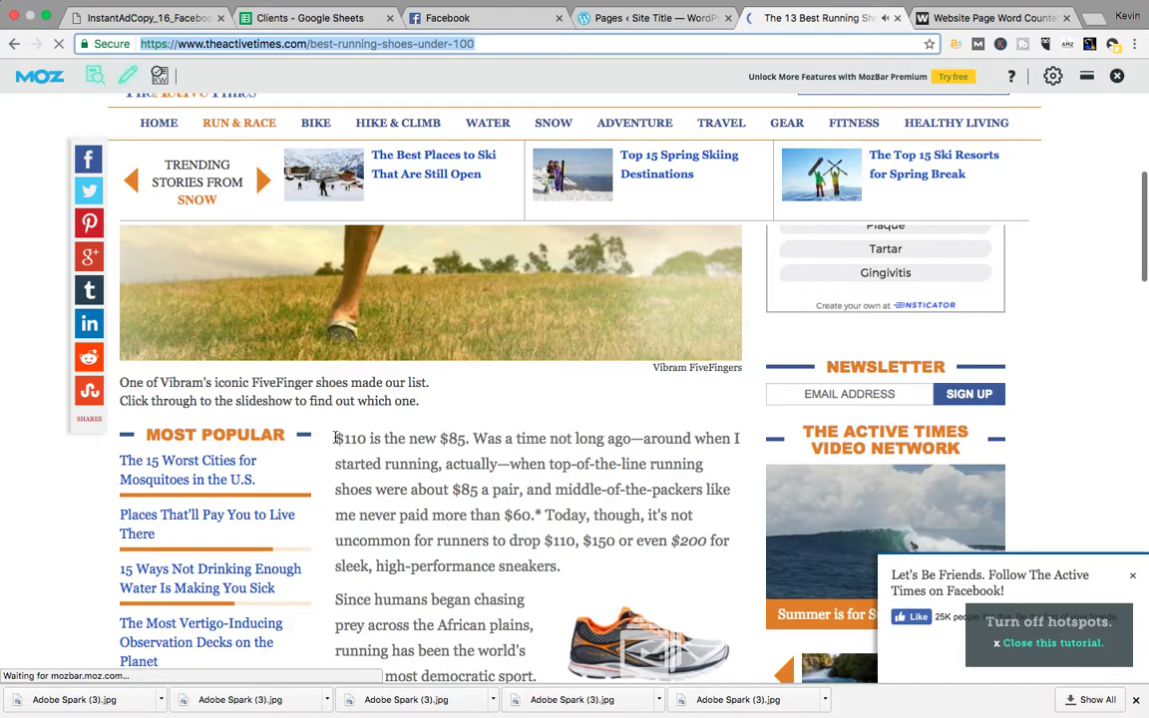
left_click_drag(346, 445, 549, 473)
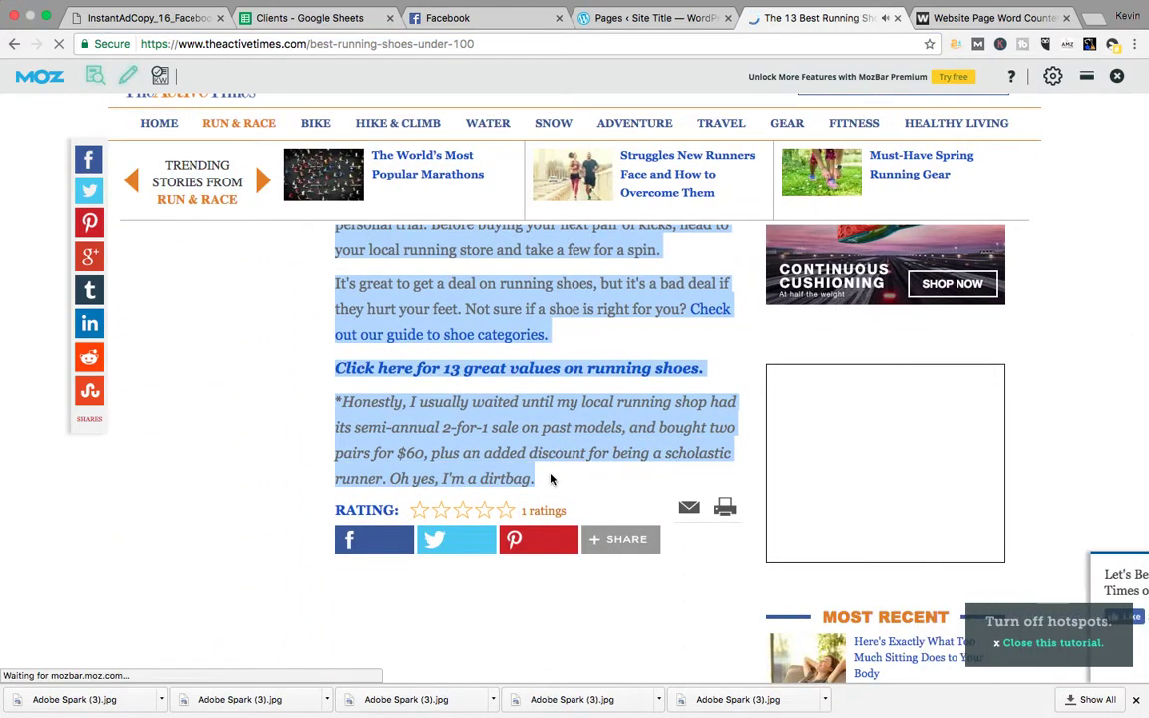
Search the web for "word count tool" in place of the word counter page and open wordcounttool.com.
left_click(948, 20)
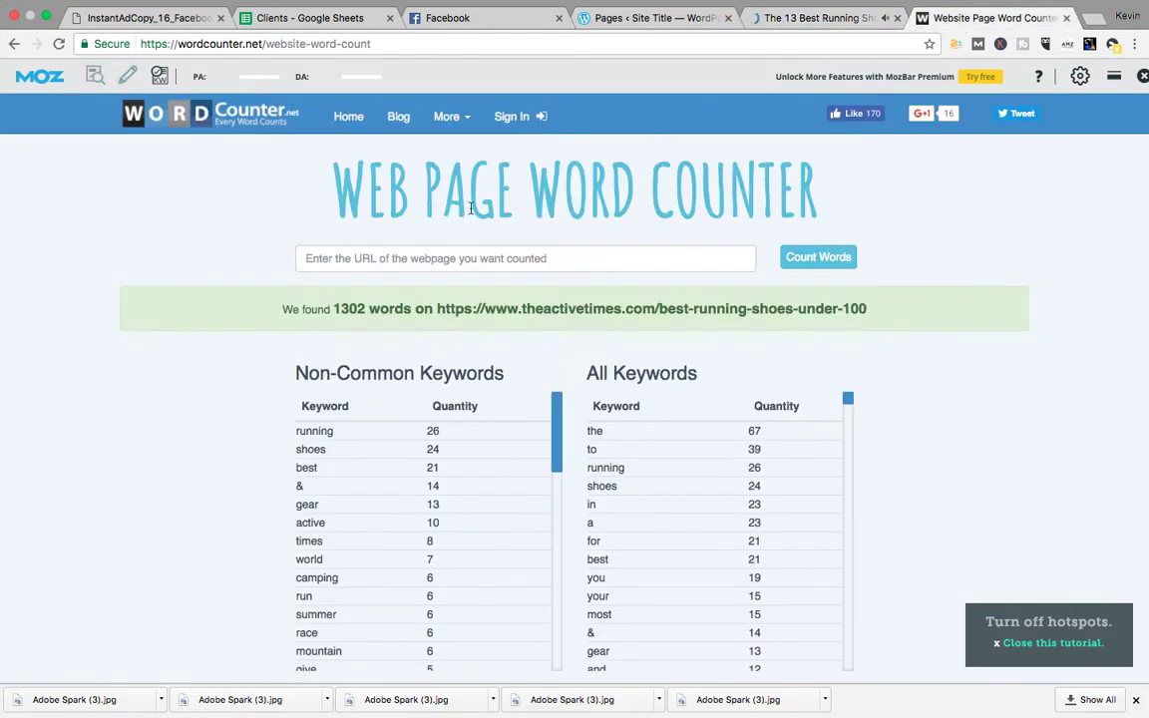
left_click(276, 44)
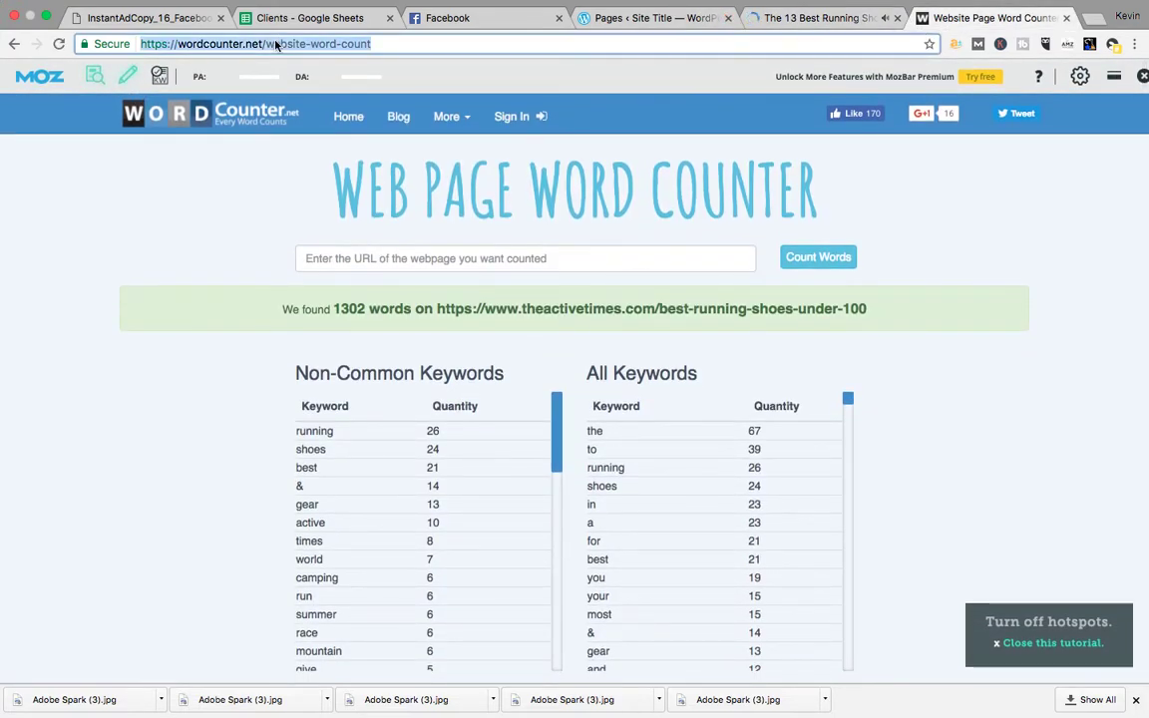
type("word count tool")
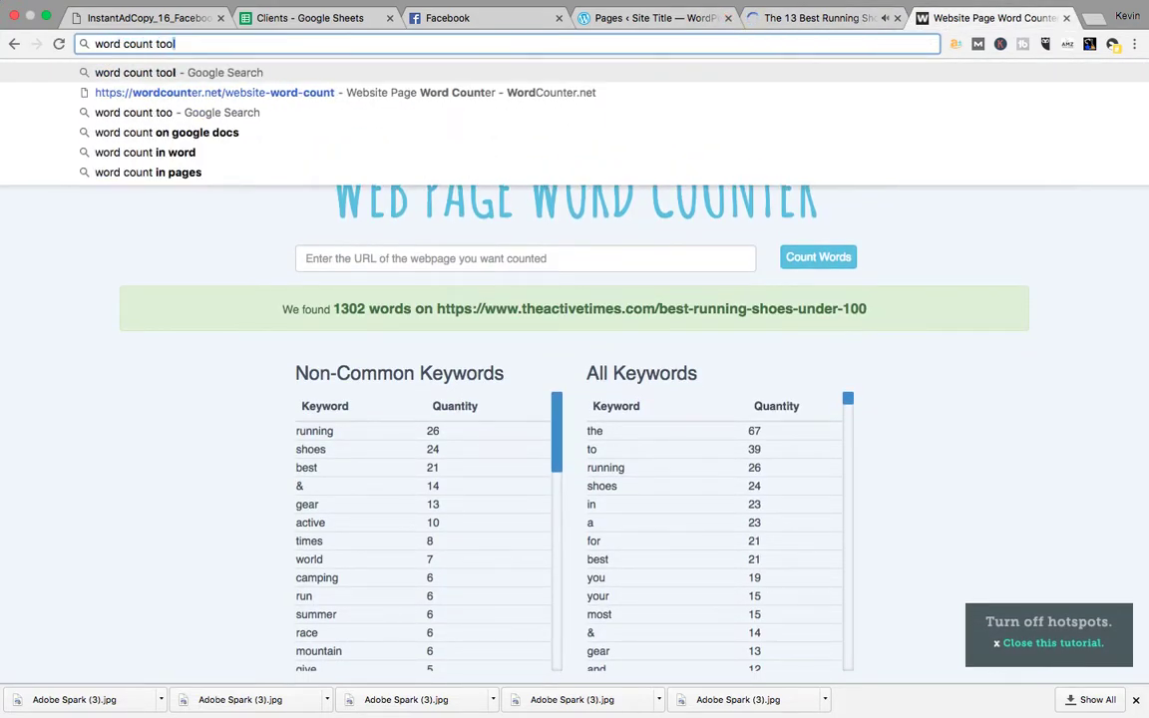
key("Return")
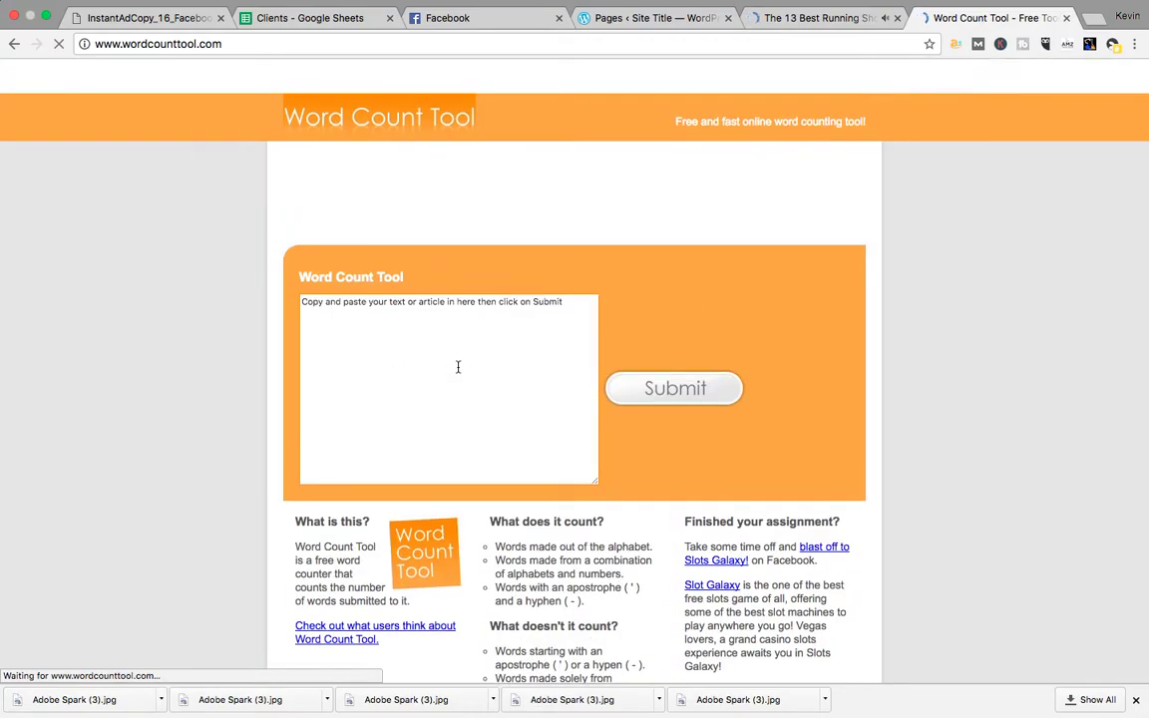
Paste the copied article text into Word Count Tool and submit it for counting.
left_click(434, 359)
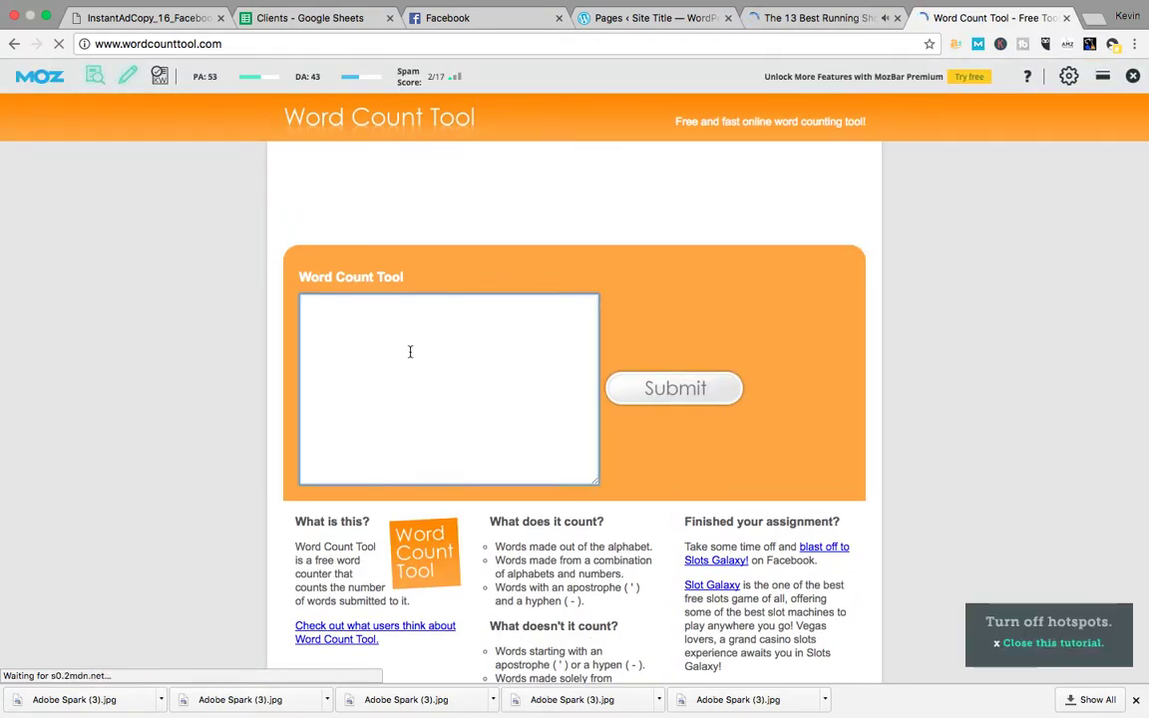
key("super+v")
scroll(412, 368, "up", 10)
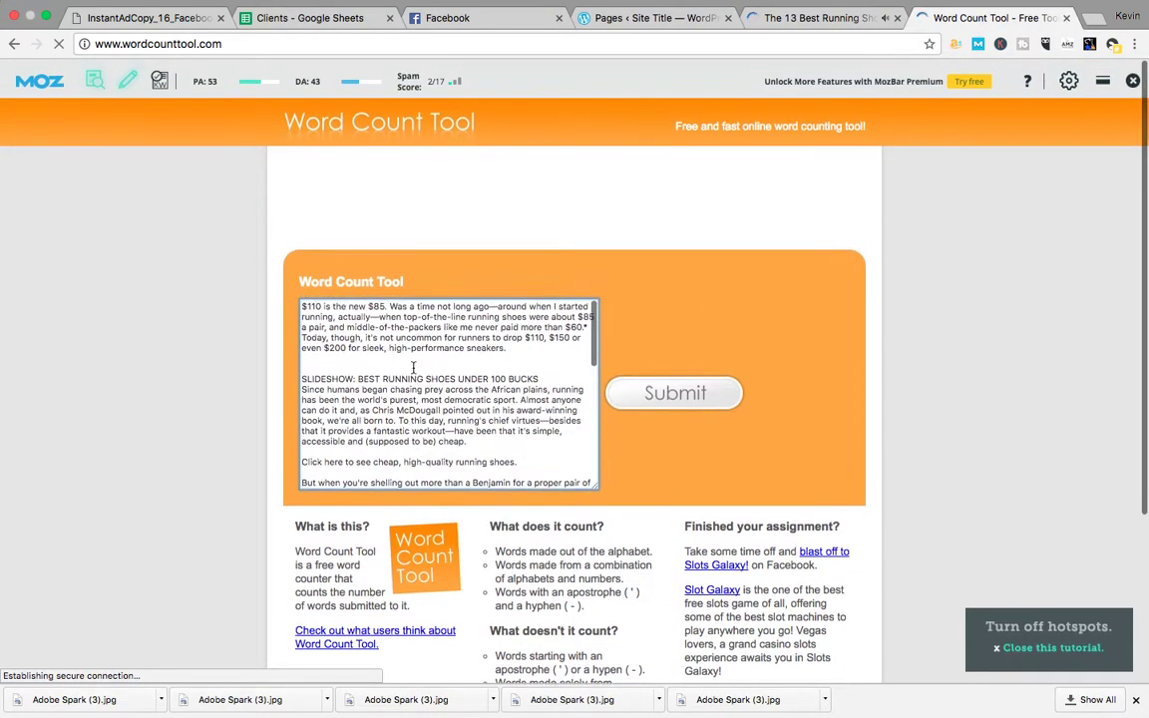
scroll(414, 371, "down", 15)
left_click(723, 163)
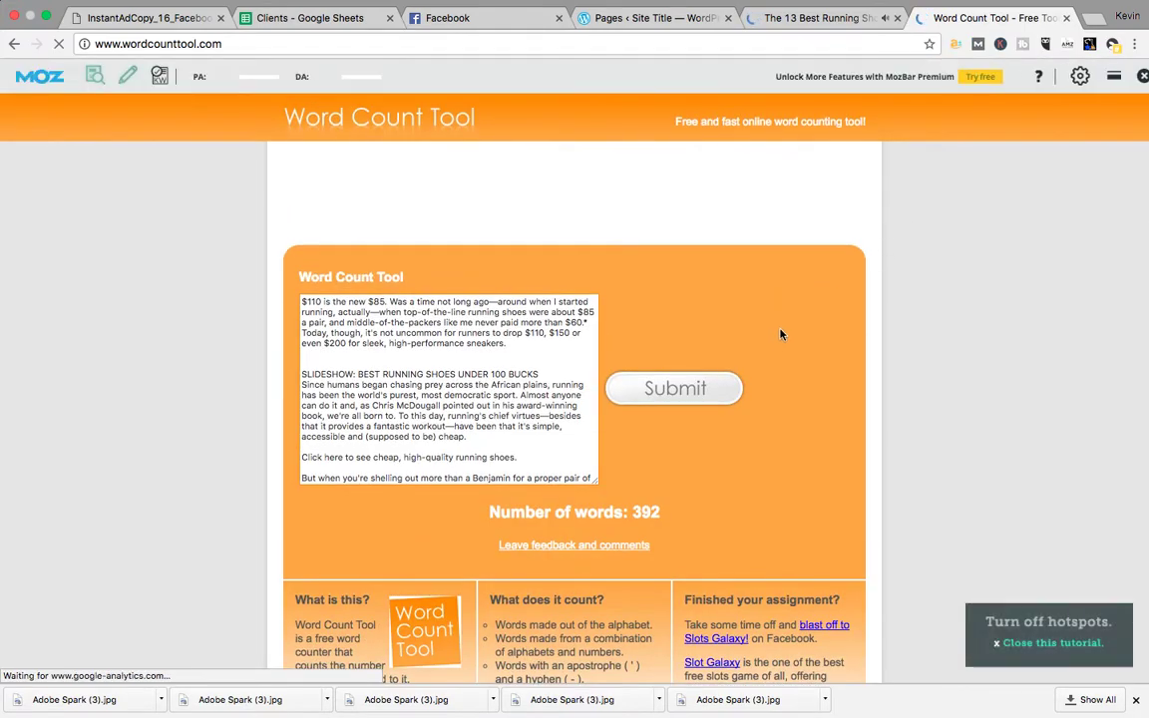
scroll(557, 482, "down", 5)
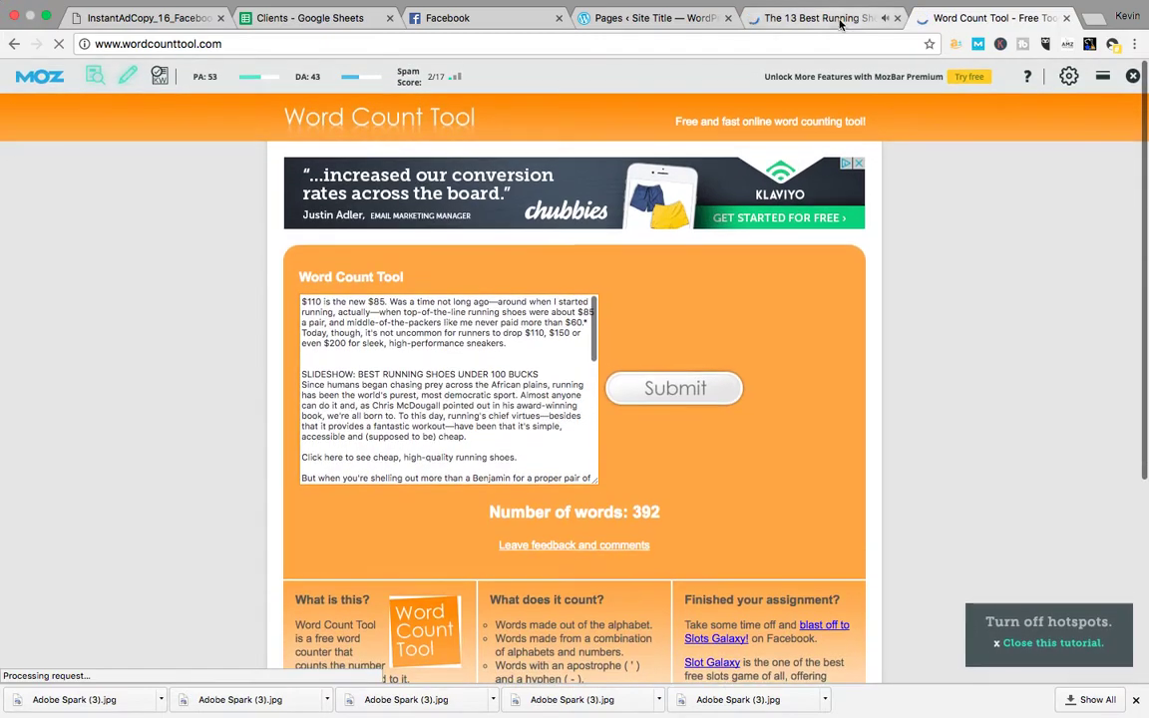
Examine The Active Times article from start to end, checking its body text, links and overall length.
left_click(840, 24)
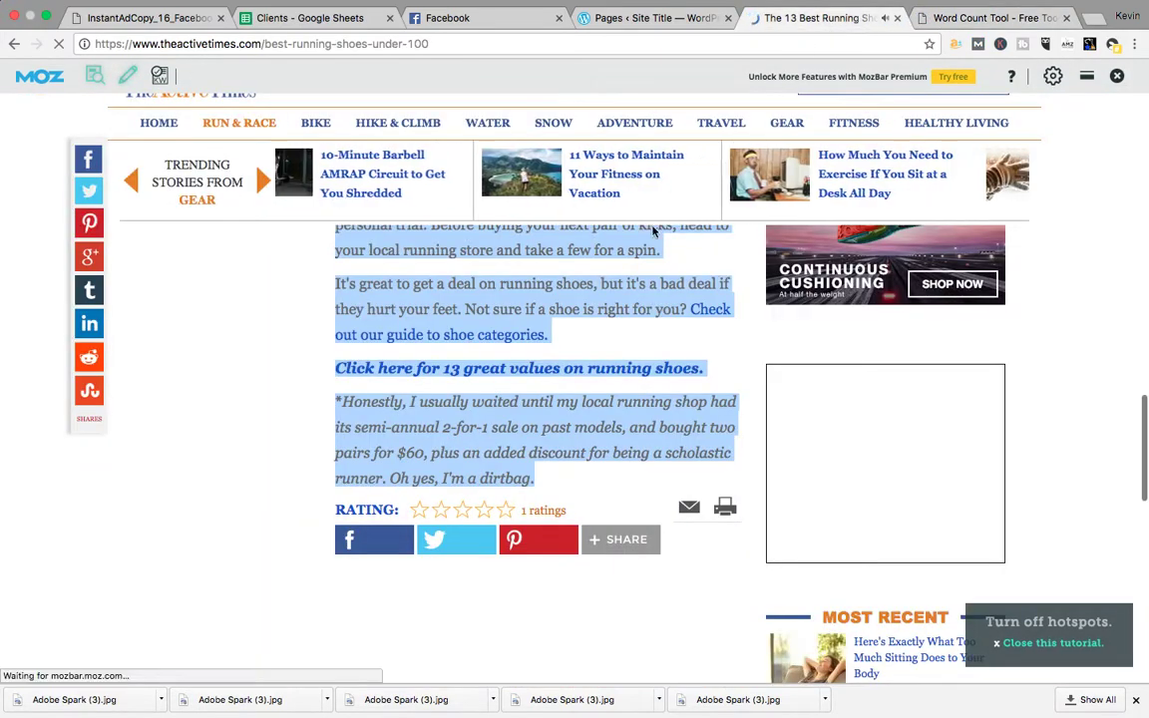
left_click(598, 332)
scroll(599, 332, "down", 10)
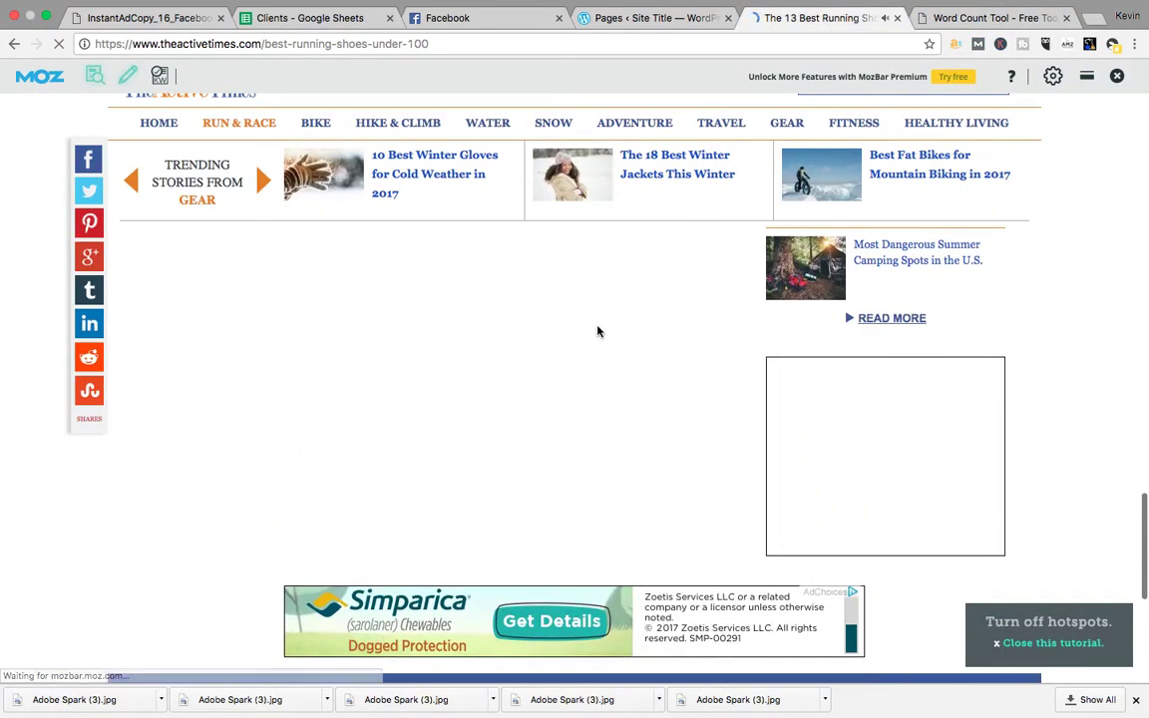
scroll(598, 332, "up", 15)
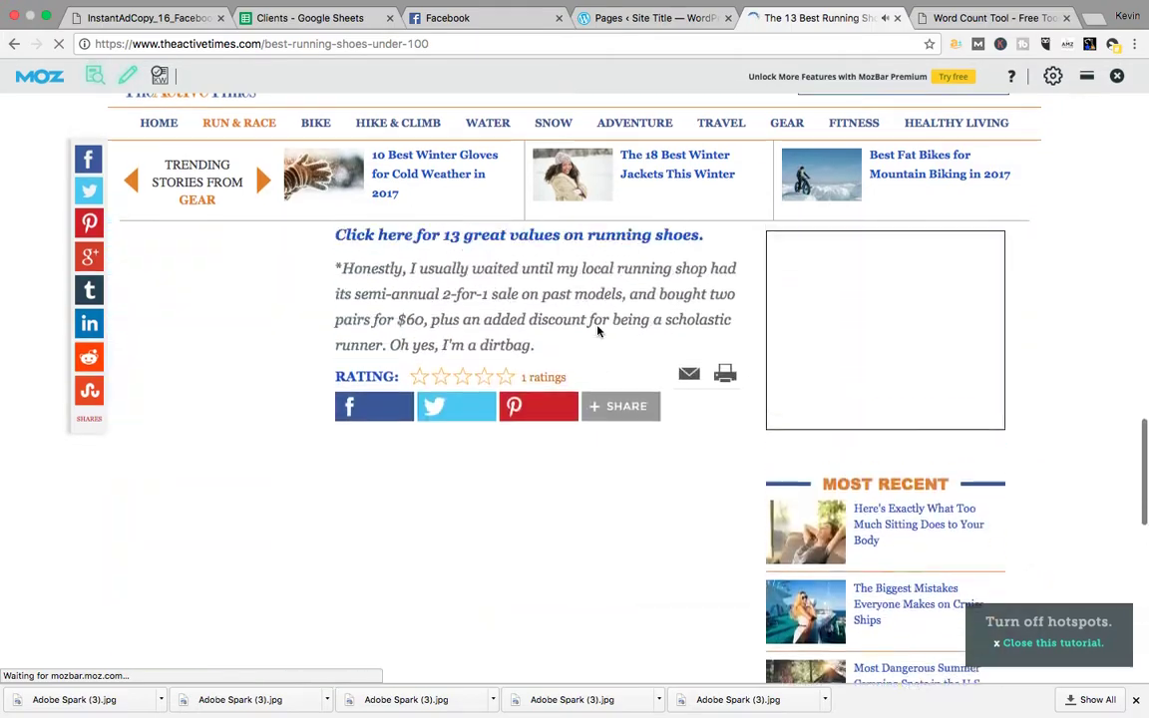
scroll(598, 373, "down", 8)
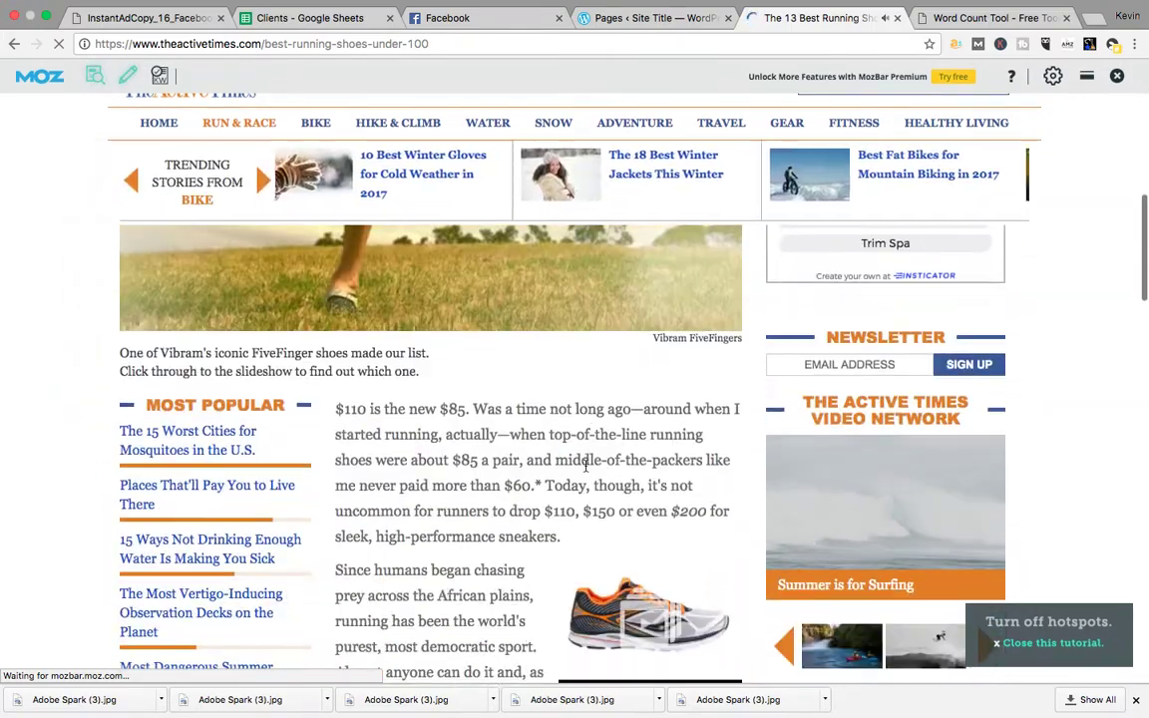
scroll(586, 472, "down", 15)
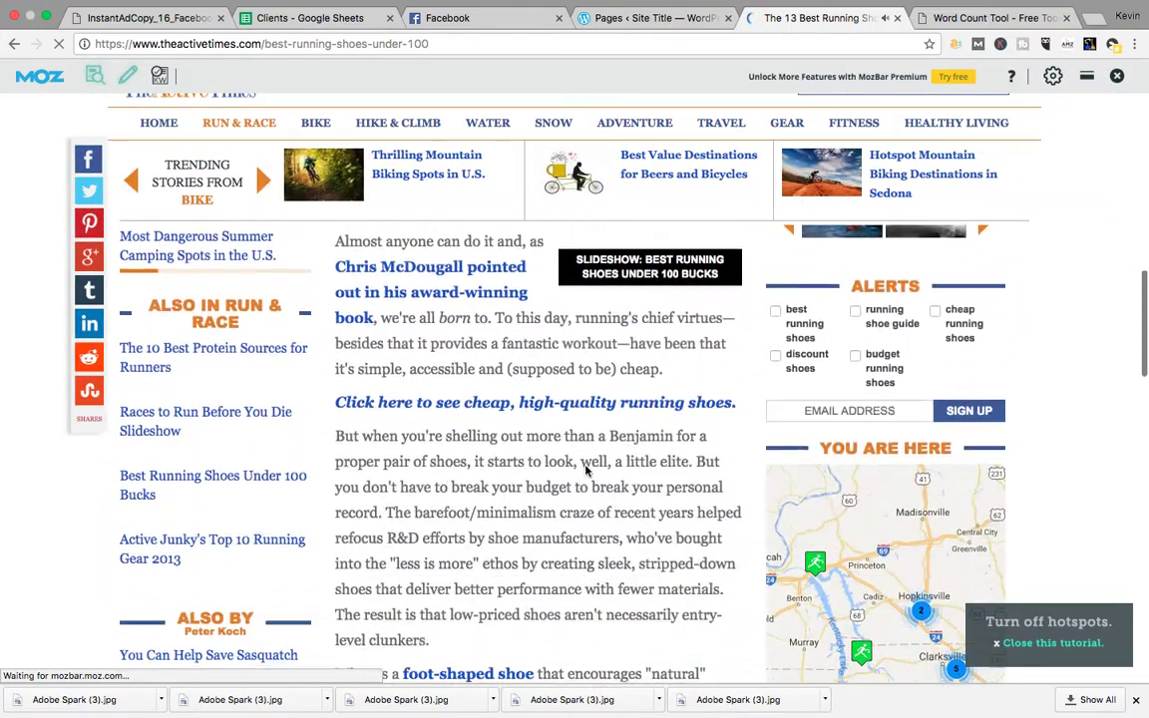
scroll(587, 472, "up", 15)
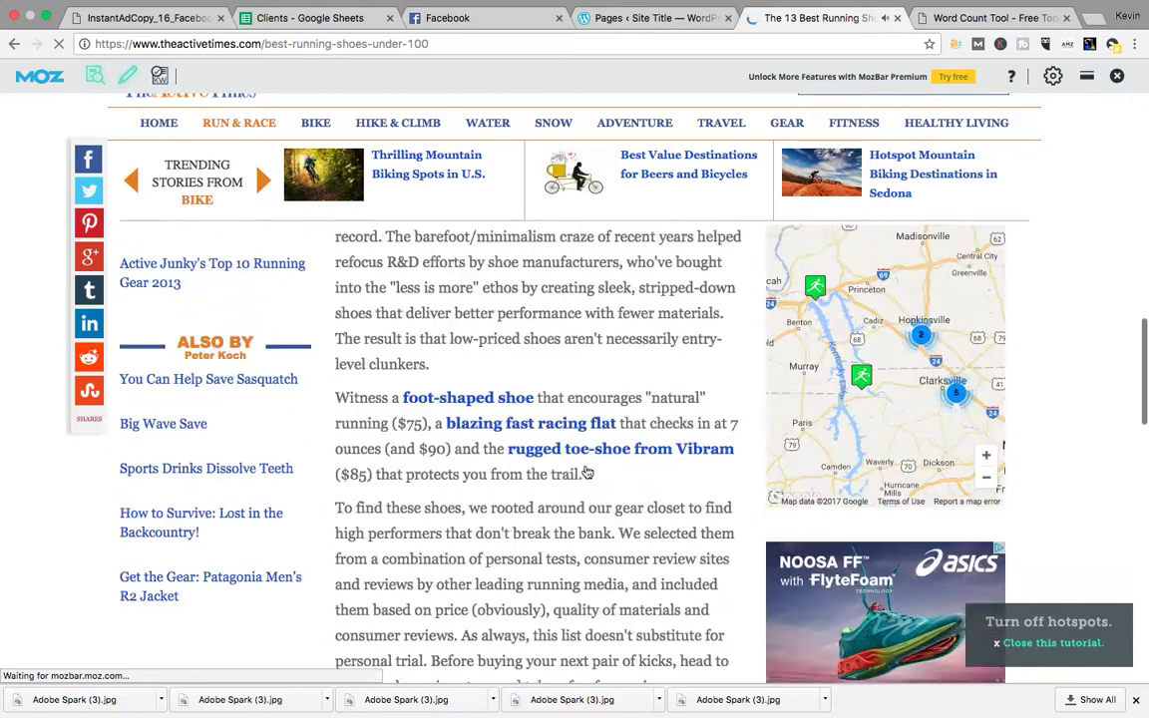
scroll(586, 472, "down", 12)
scroll(603, 560, "down", 10)
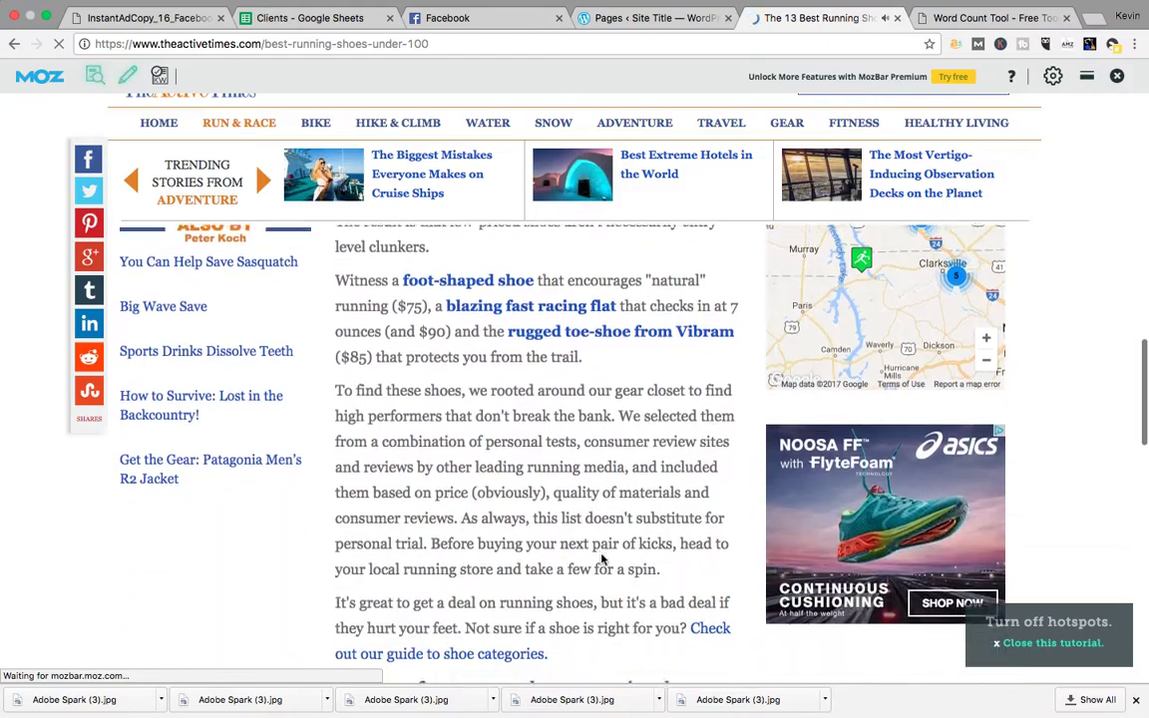
scroll(603, 556, "up", 20)
Check the WordPress pages list and the article's word count, and return to the Google results for "best running shoes under 100".
left_click(676, 13)
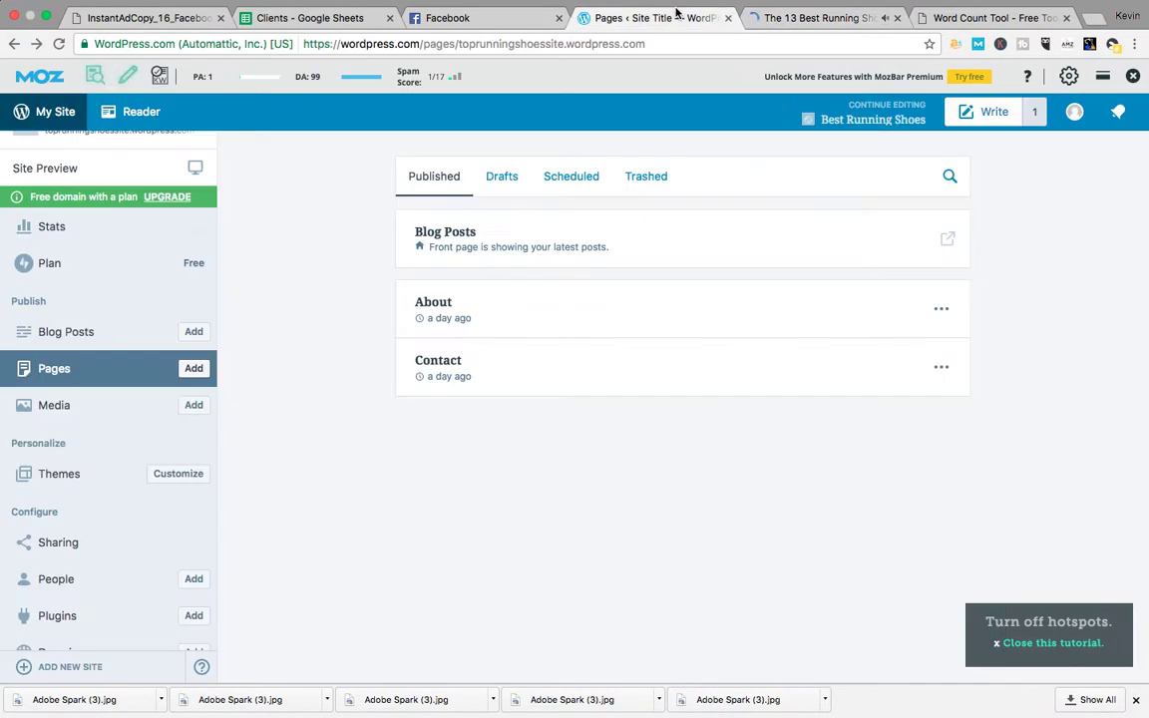
left_click(1007, 18)
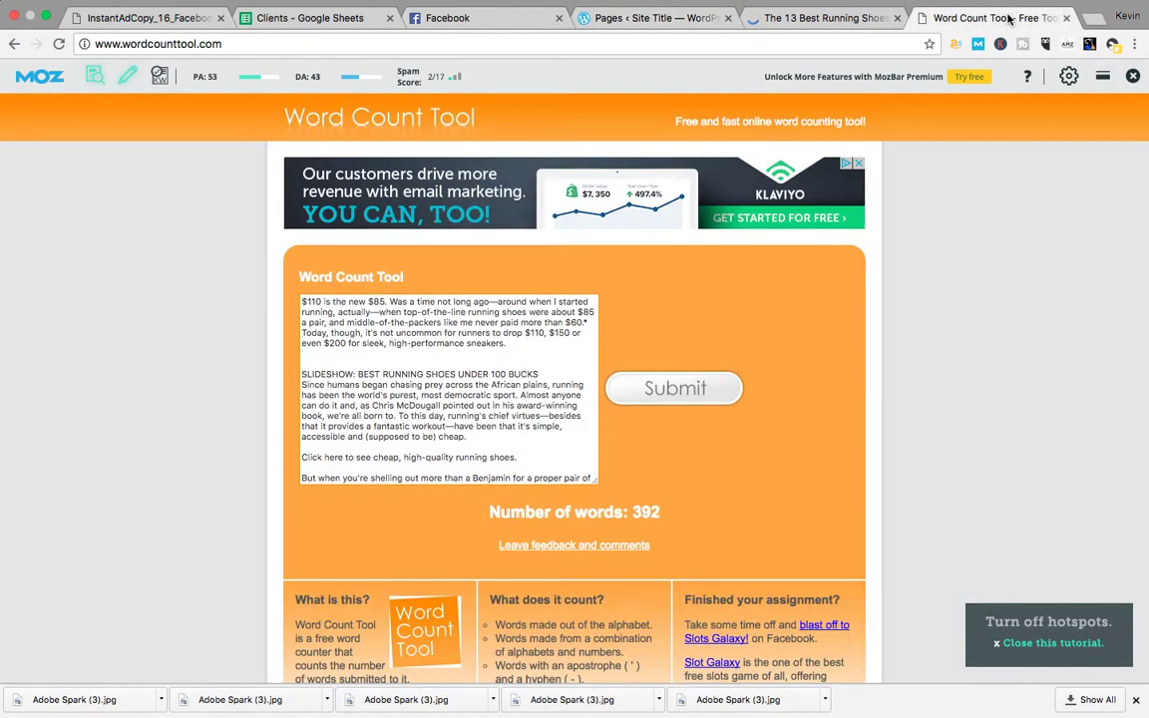
left_click(802, 18)
left_click(13, 43)
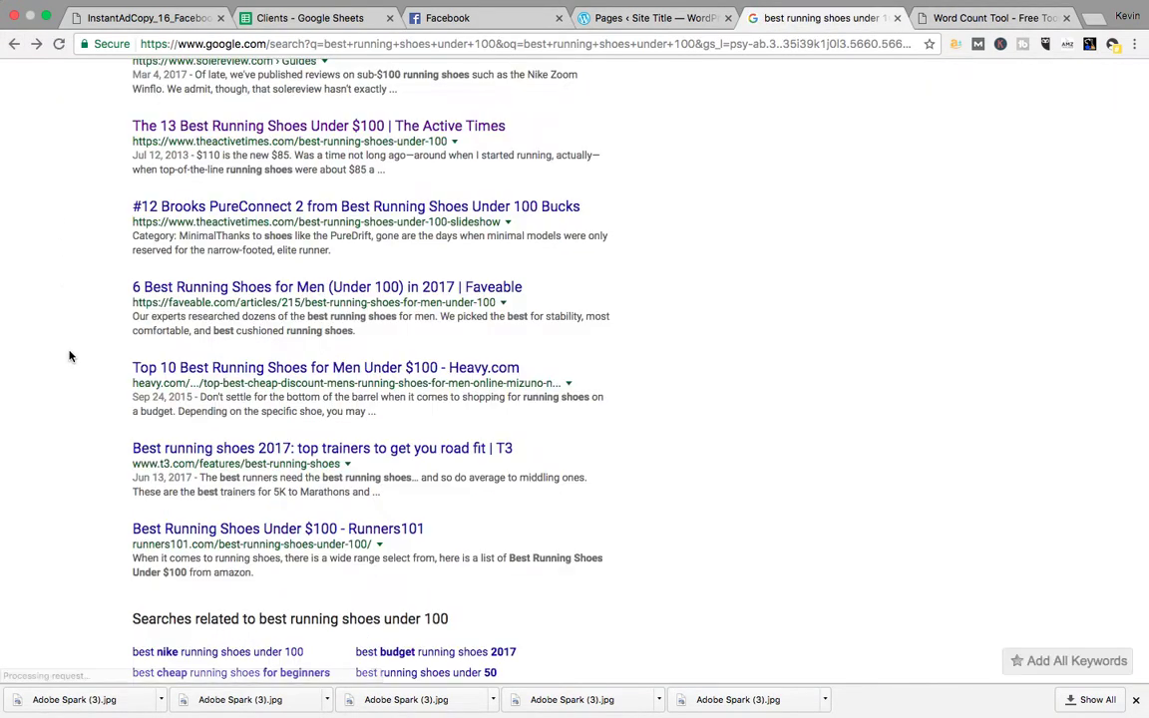
Examine the Google results for "best running shoes under 100", comparing each competing page's PA, DA and link metrics.
scroll(69, 354, "up", 10)
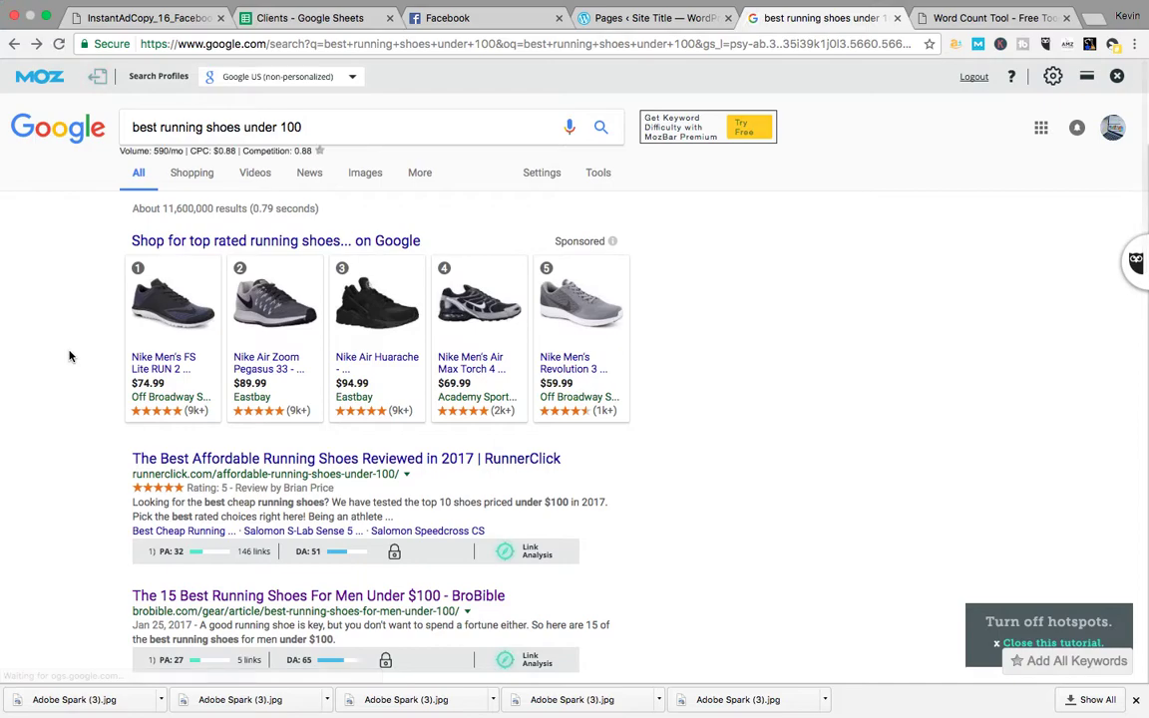
scroll(72, 398, "down", 3)
scroll(72, 397, "up", 3)
scroll(72, 398, "down", 3)
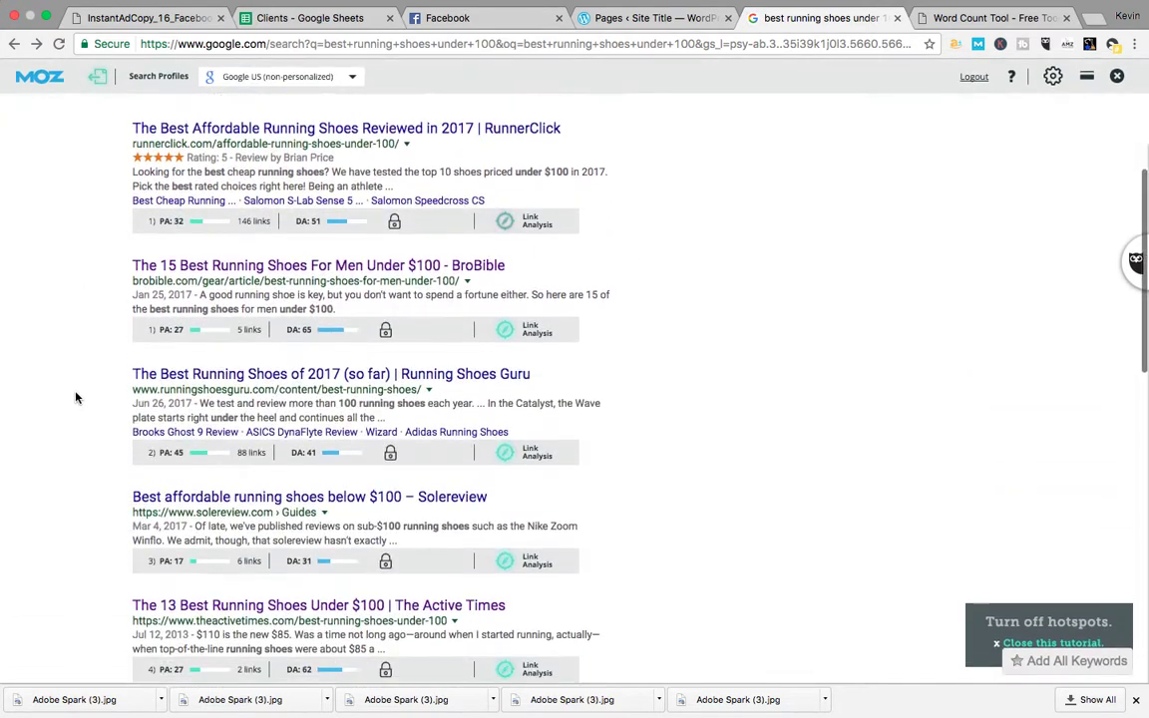
scroll(235, 540, "down", 2)
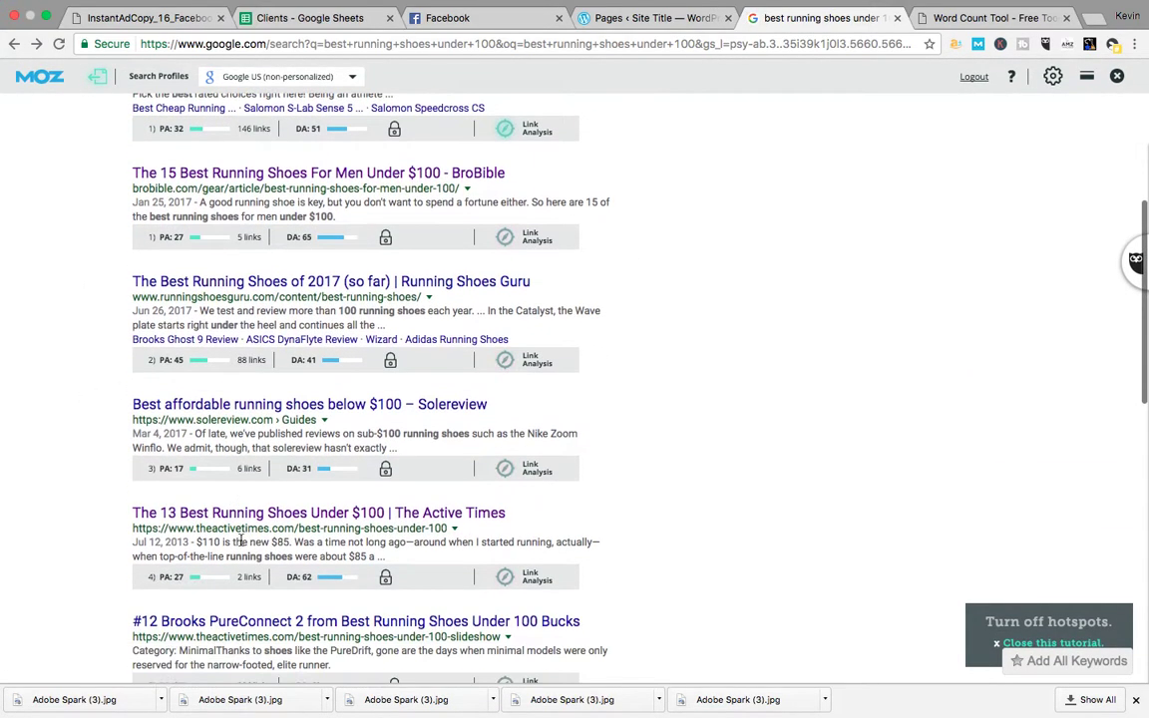
scroll(267, 520, "up", 5)
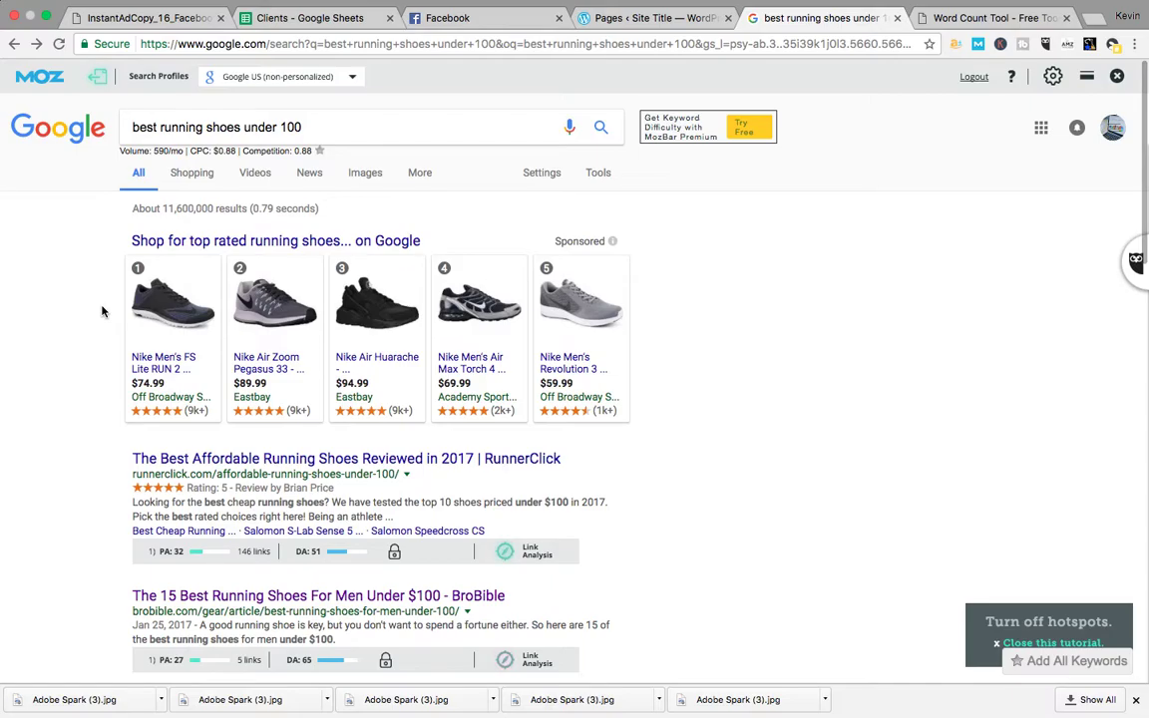
scroll(102, 312, "down", 10)
scroll(102, 312, "up", 6)
scroll(101, 312, "up", 6)
scroll(101, 312, "down", 6)
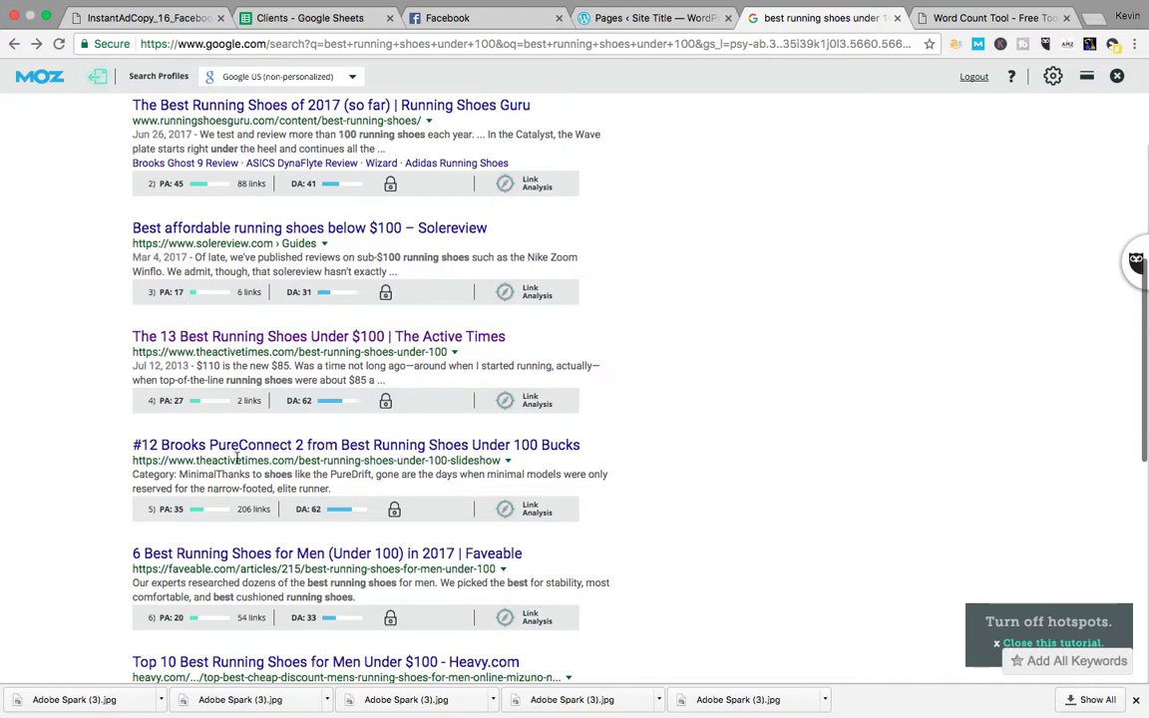
scroll(238, 463, "down", 5)
scroll(615, 313, "up", 5)
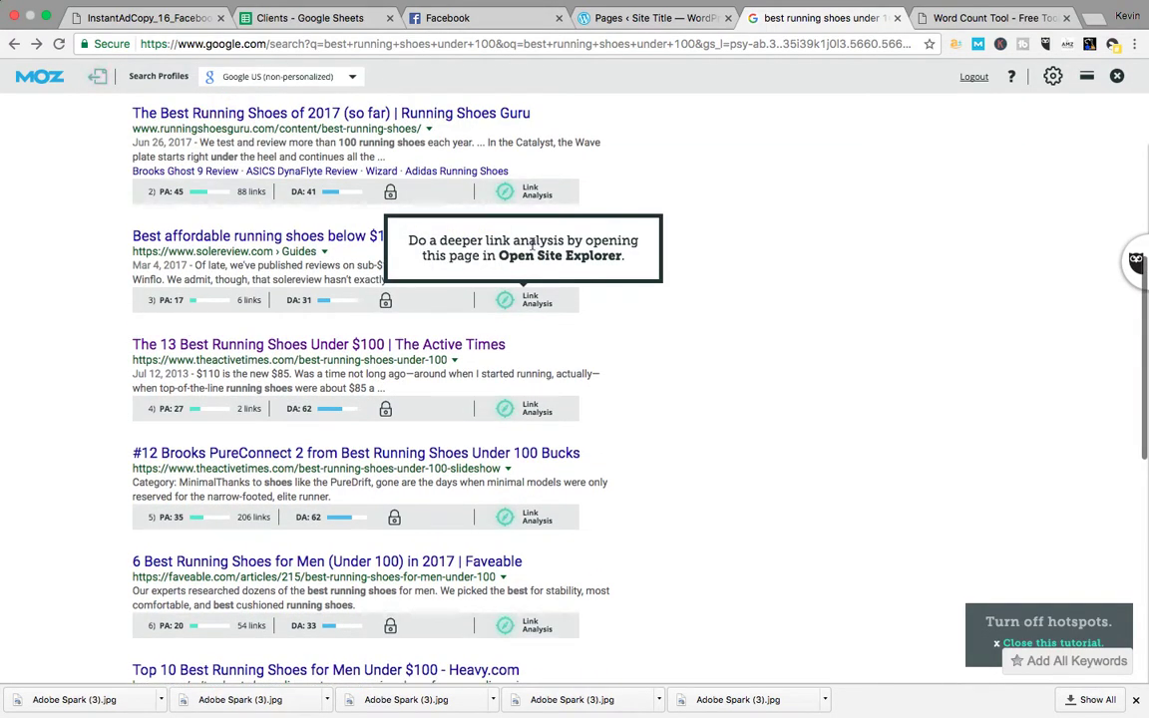
scroll(634, 288, "up", 6)
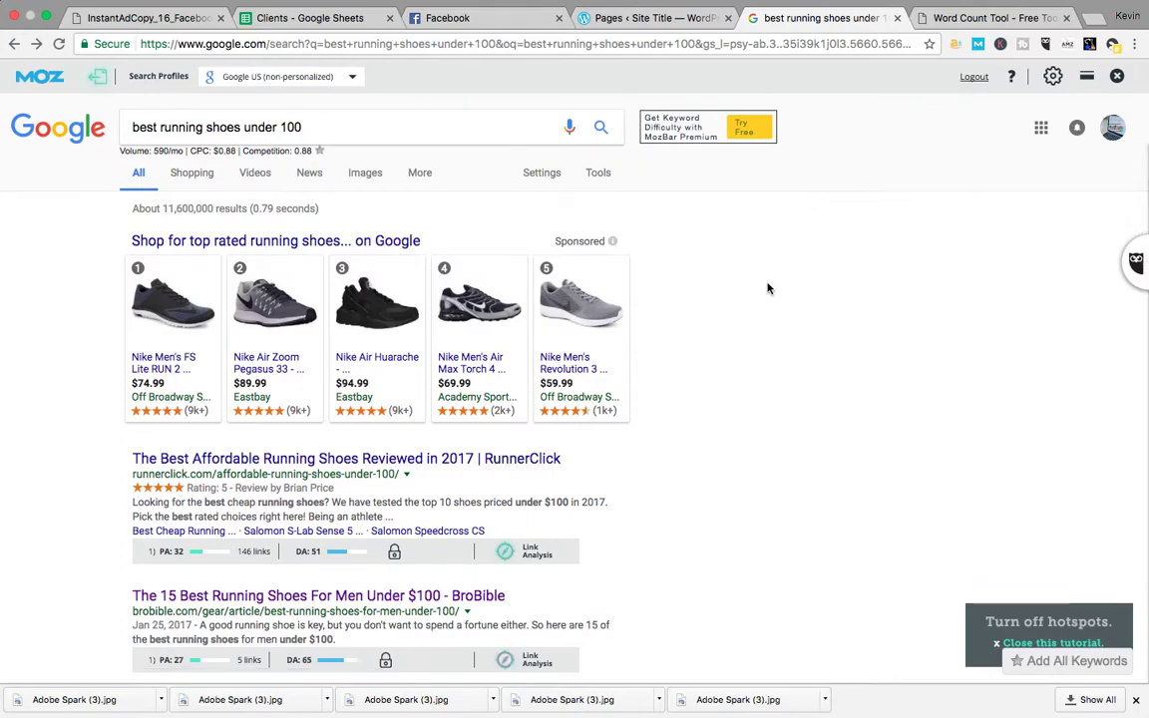
Check the Running Shoes Guru article on the best running shoes of 2017 and return to the Google results.
scroll(677, 377, "down", 3)
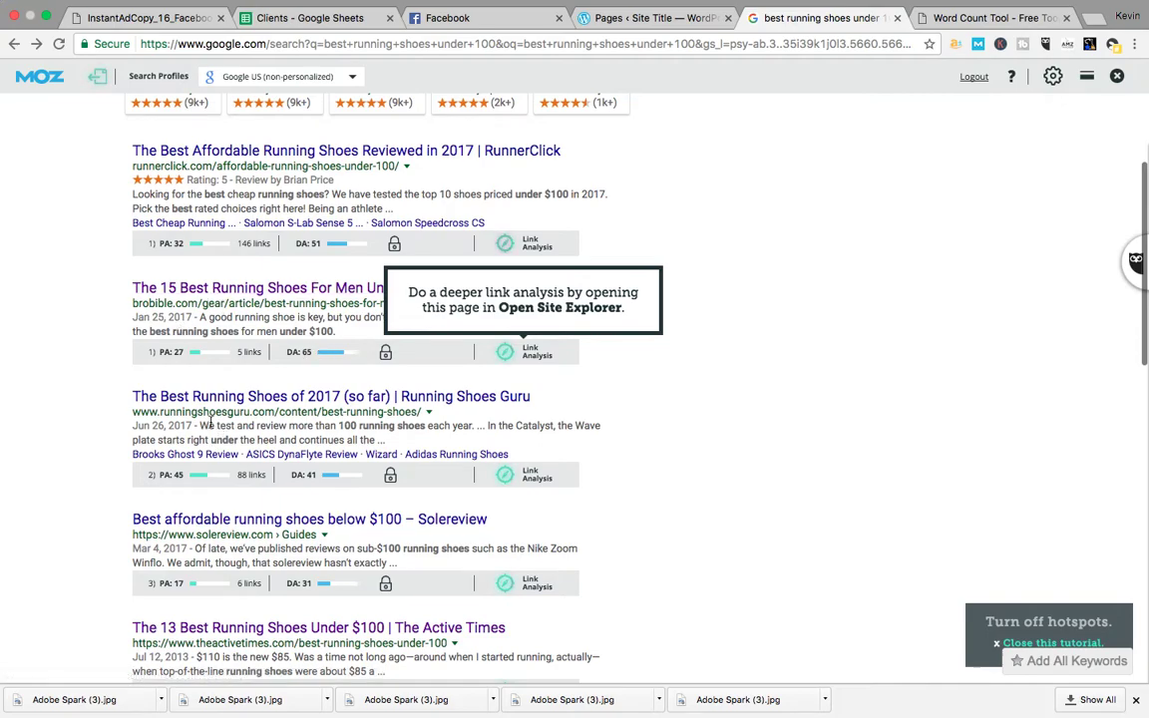
left_click(254, 397)
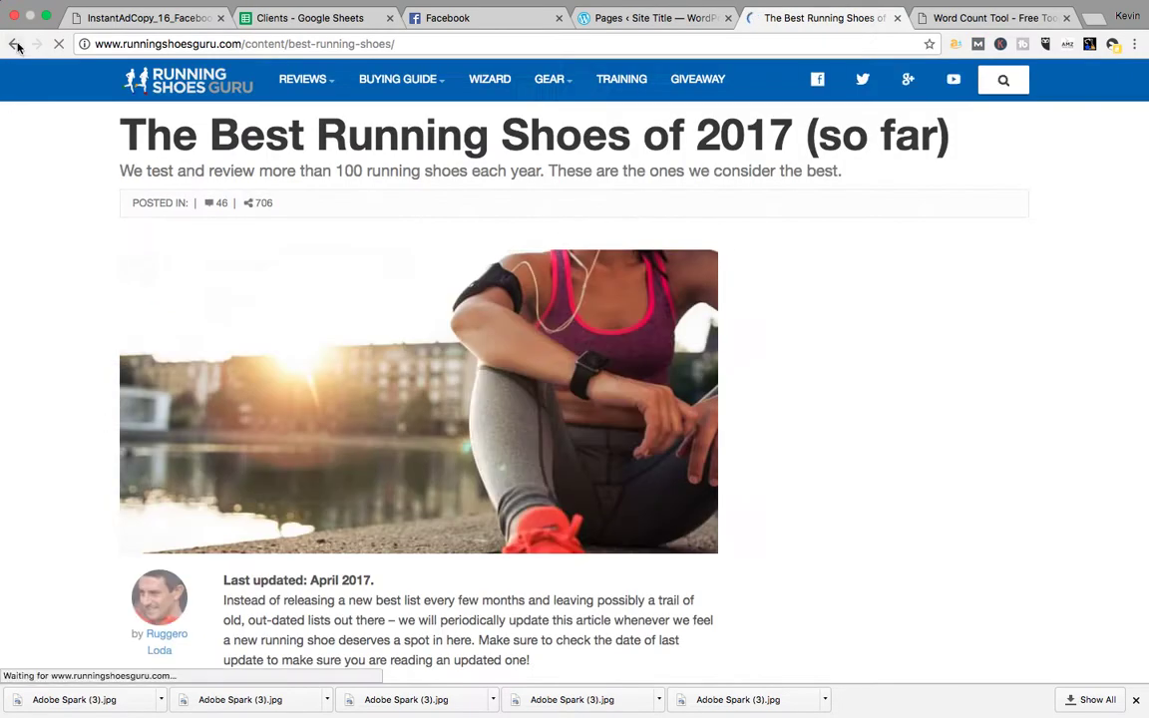
left_click(14, 44)
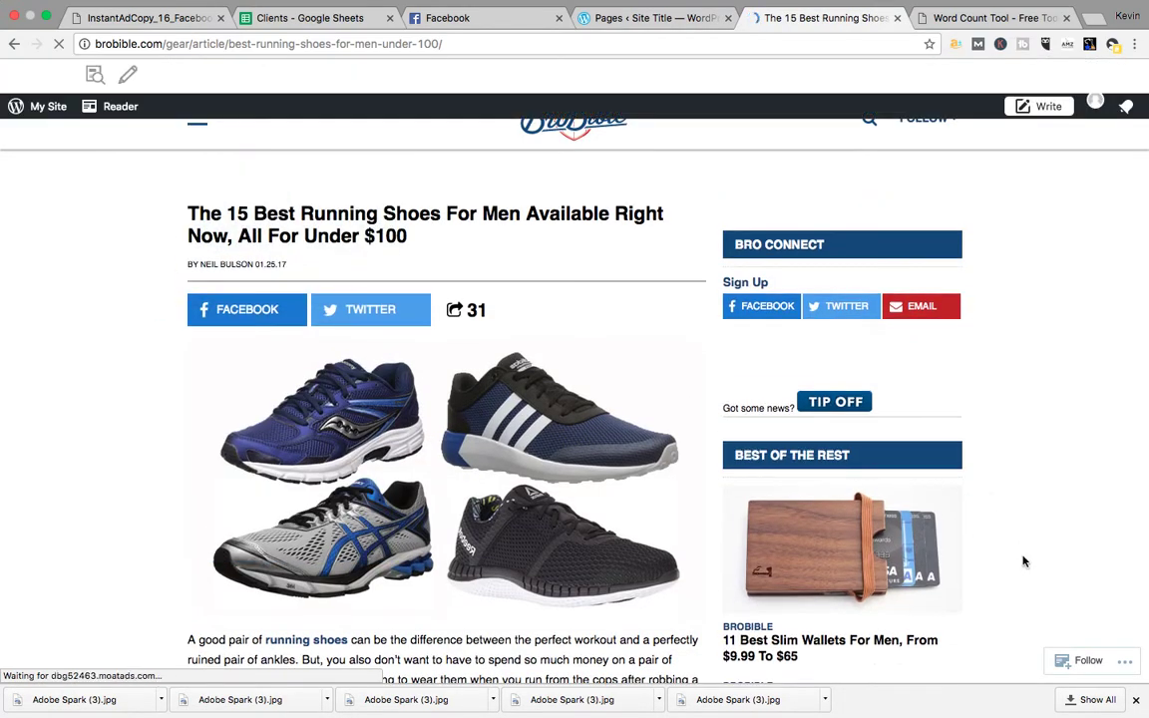
Examine BroBible's article on the 15 best running shoes for men under $100 from start to end, checking its layout and length.
scroll(1027, 557, "down", 10)
scroll(1072, 559, "down", 20)
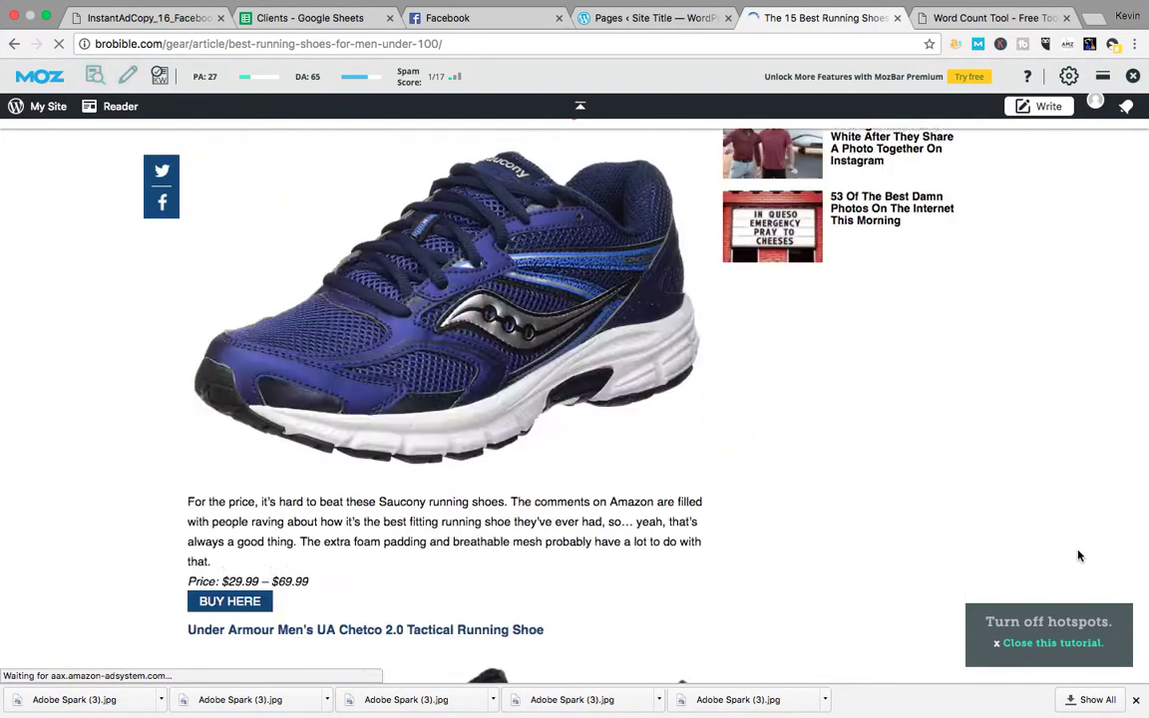
scroll(1078, 555, "up", 10)
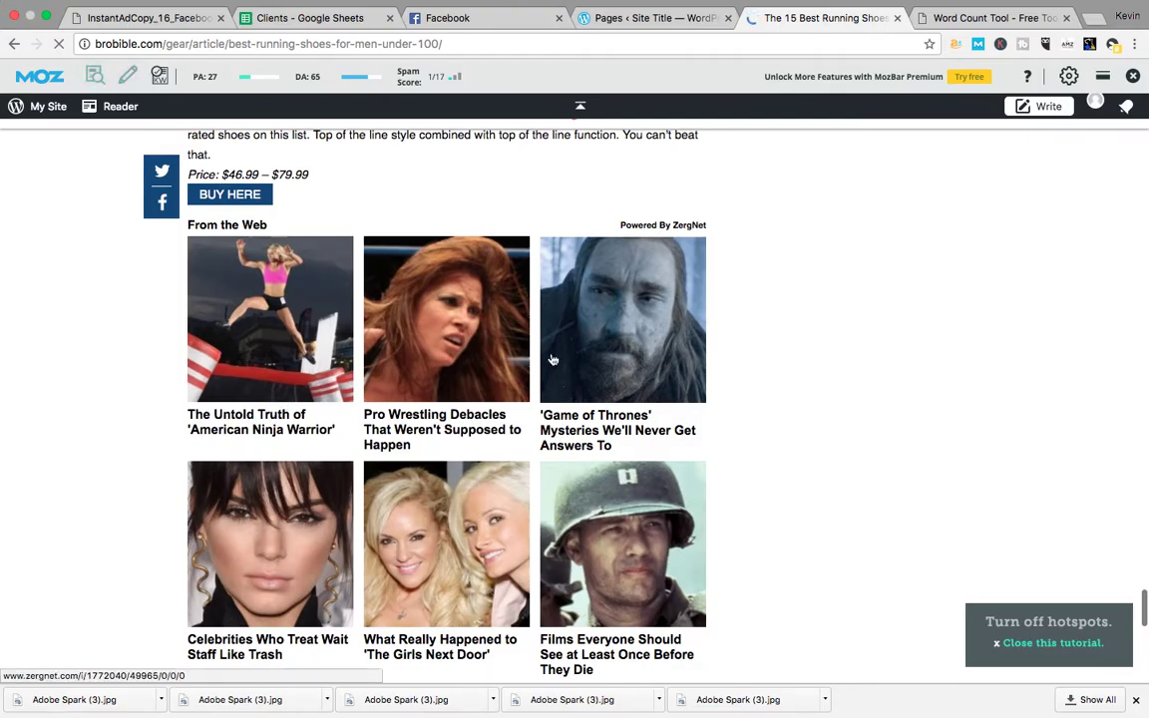
scroll(807, 412, "up", 20)
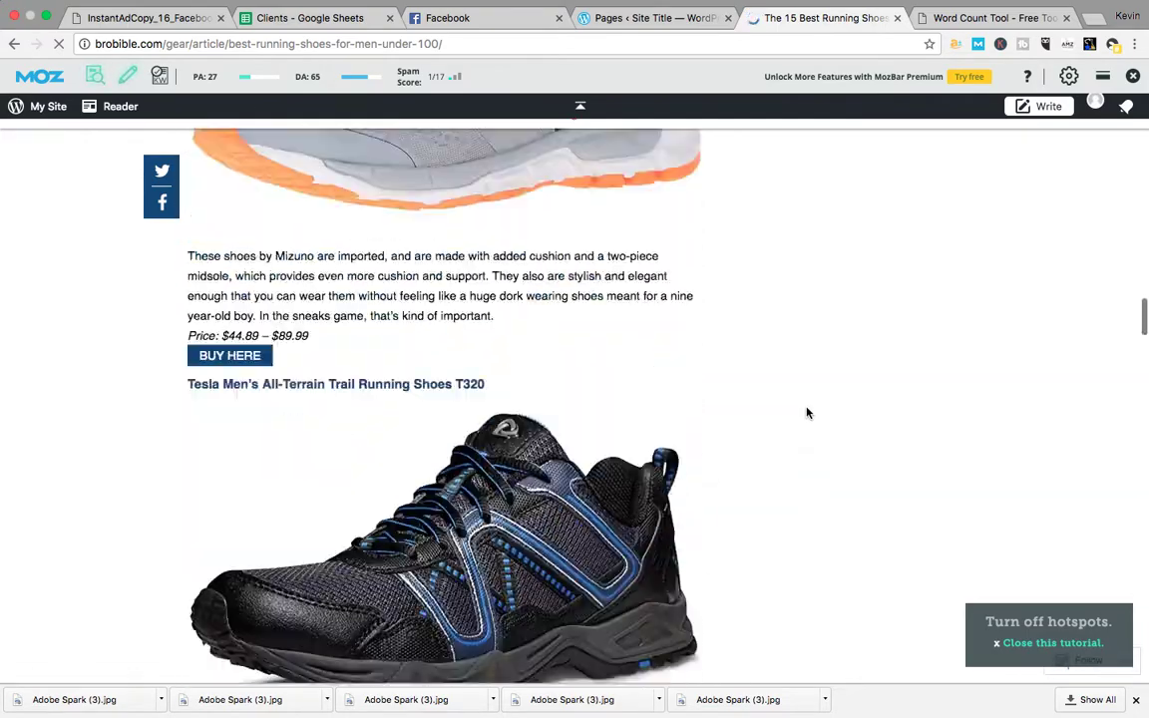
scroll(807, 414, "up", 8)
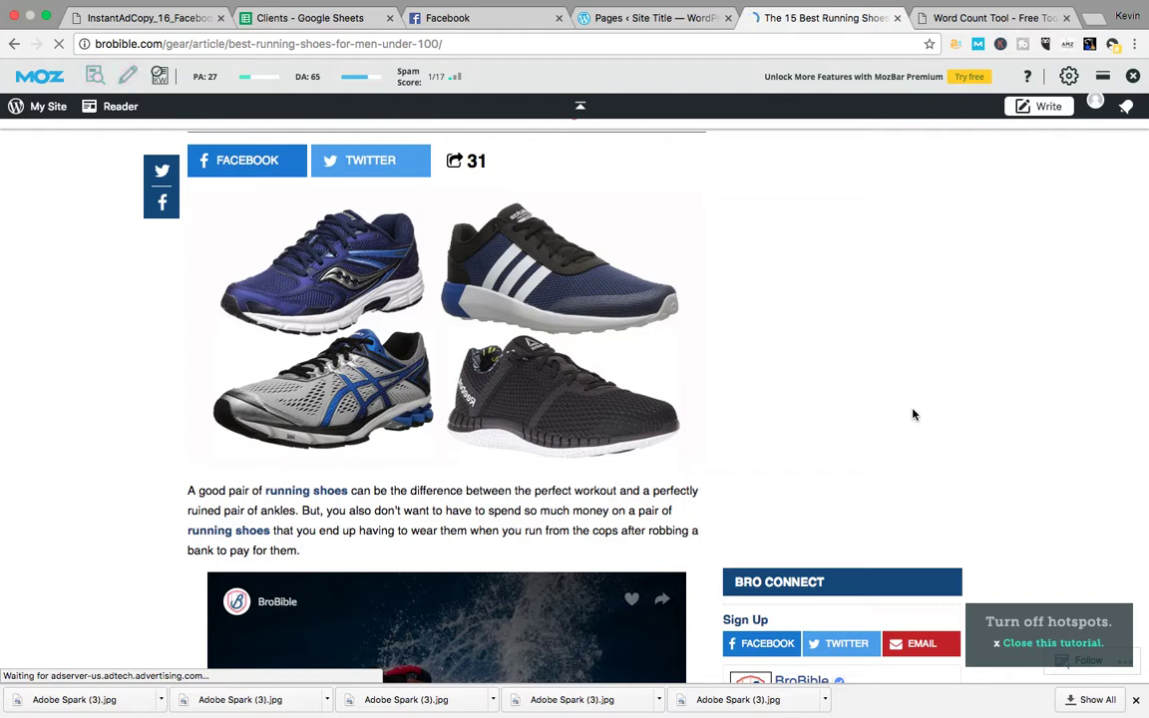
scroll(912, 409, "up", 5)
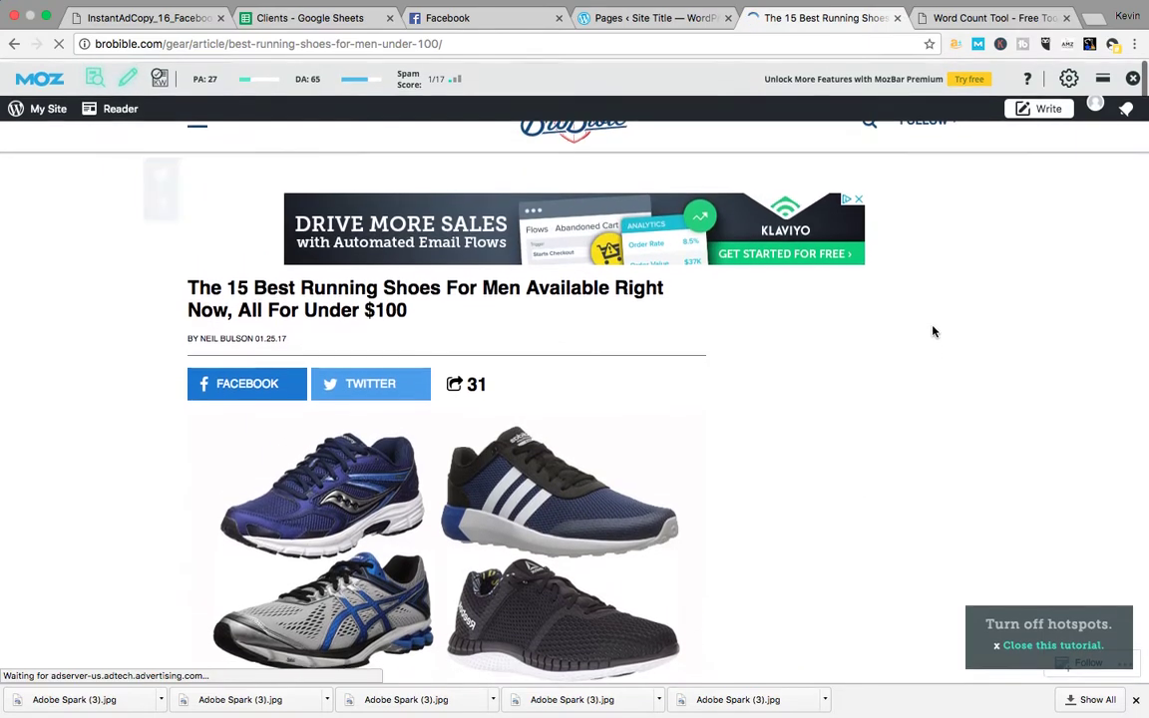
scroll(937, 387, "down", 10)
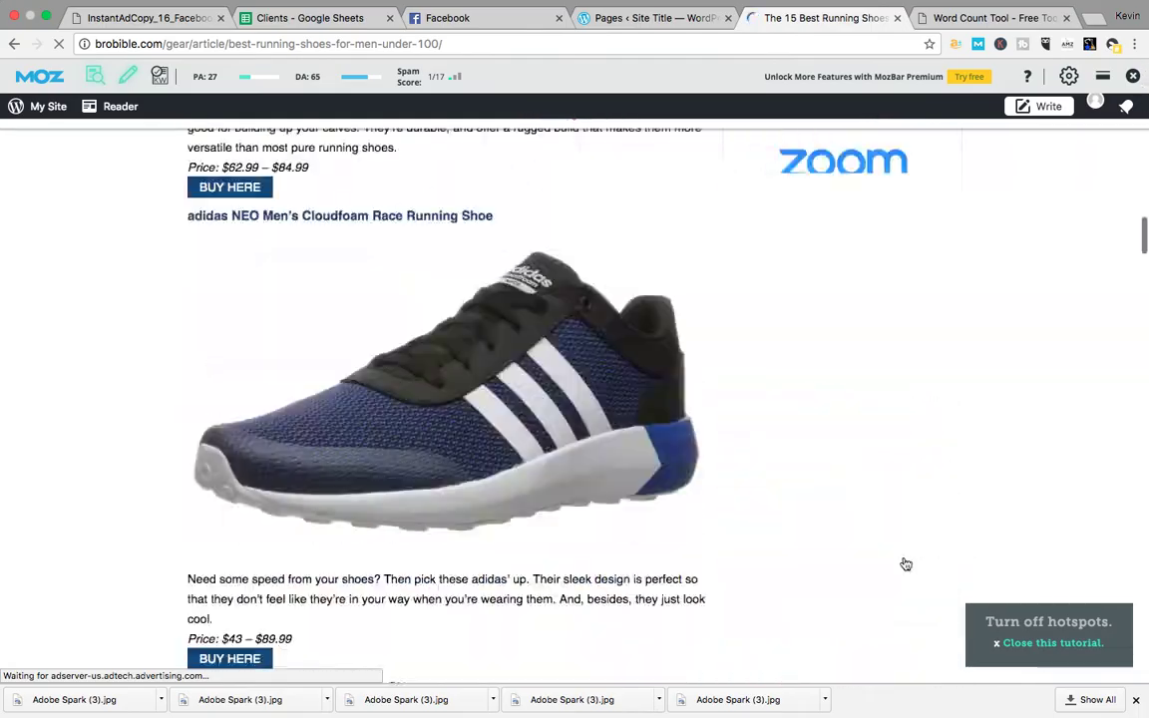
scroll(905, 563, "up", 10)
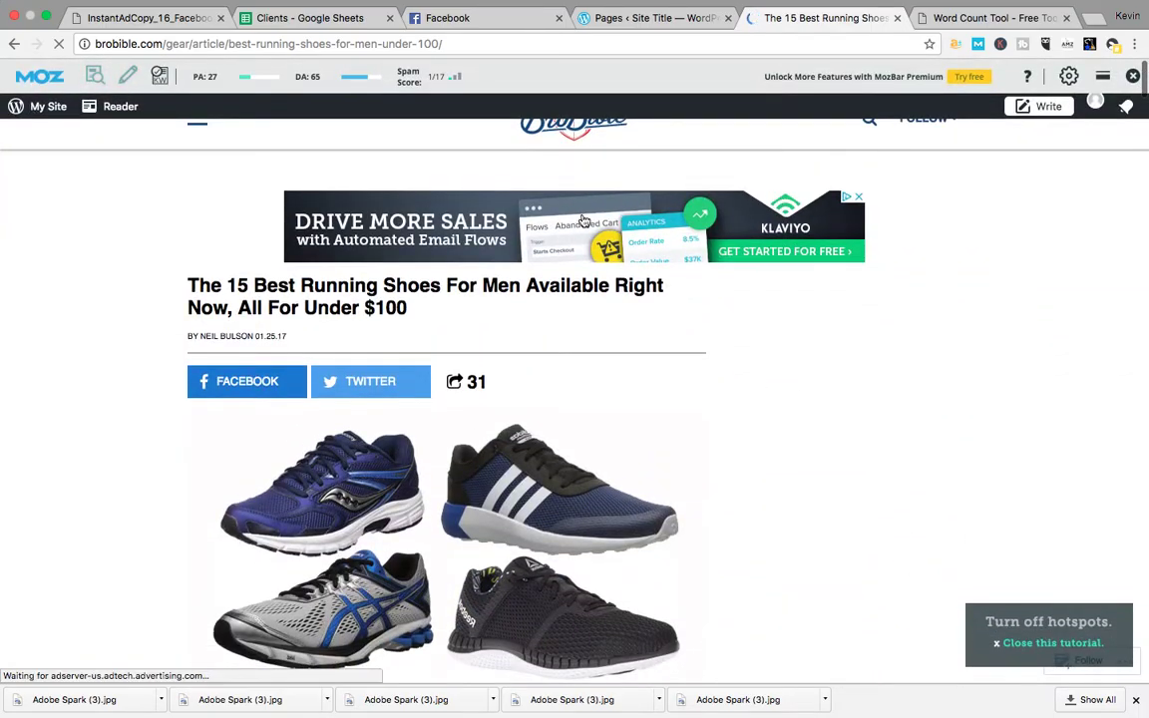
scroll(781, 289, "down", 15)
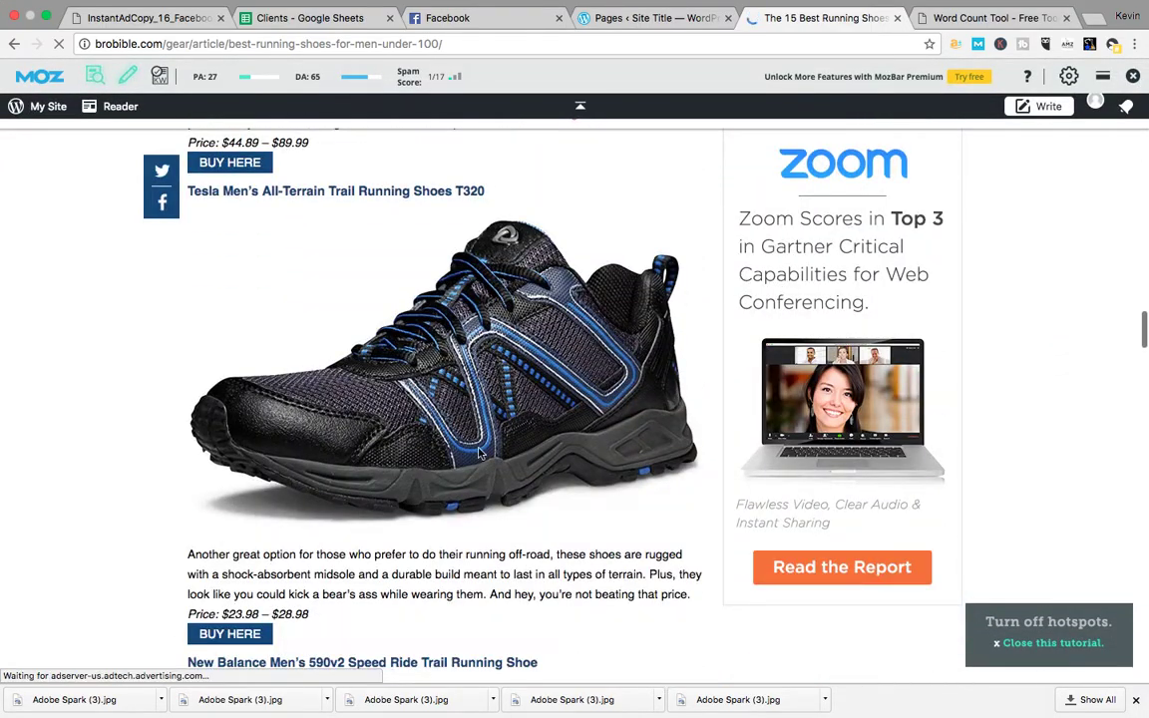
scroll(793, 364, "up", 15)
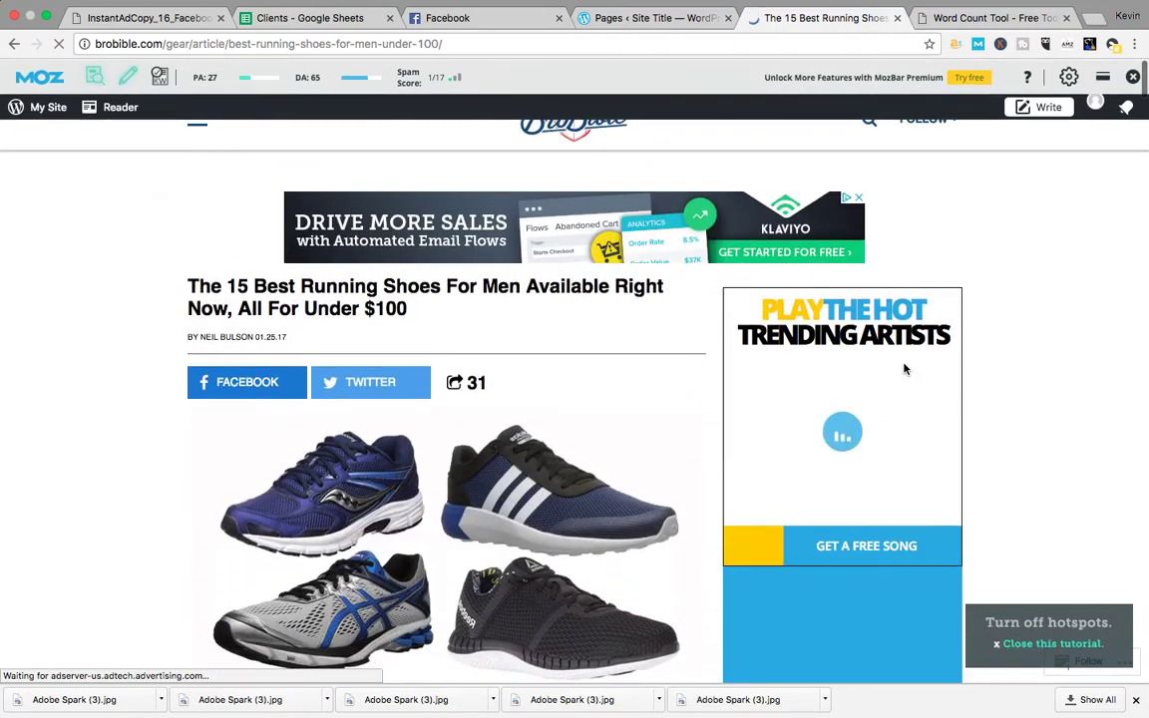
Review the descriptions, prices and purchase links of the BroBible article's first shoe entries, and return to the Google results.
scroll(382, 556, "down", 10)
scroll(382, 556, "up", 3)
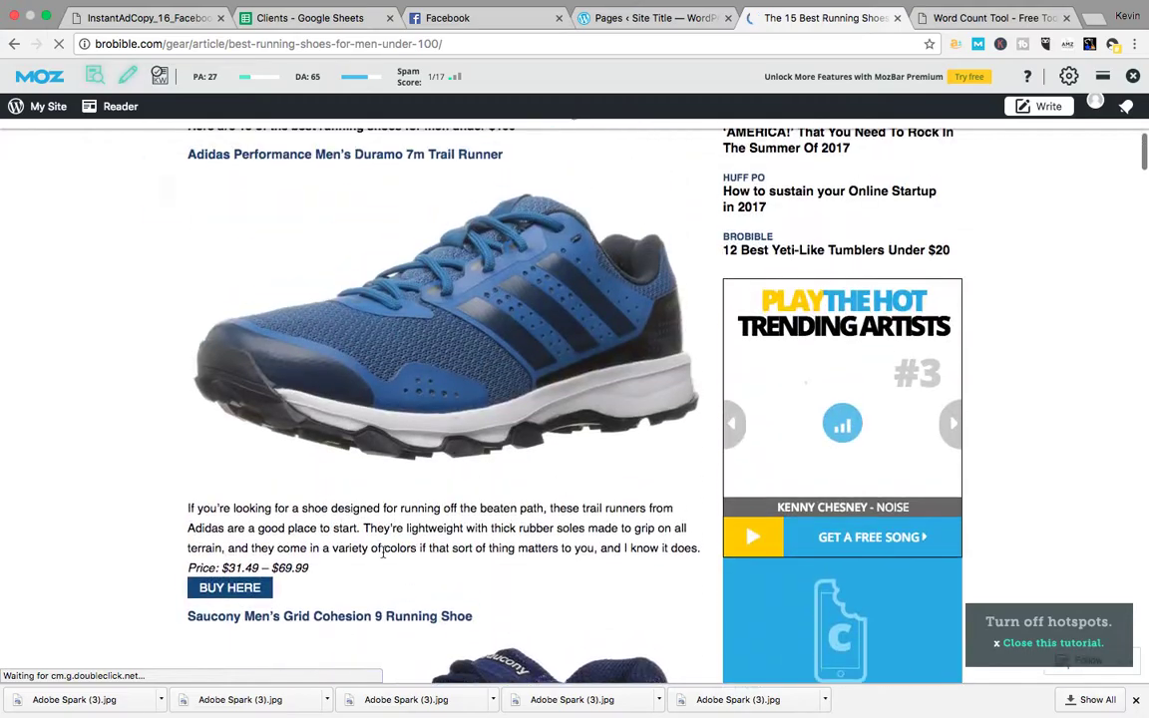
scroll(472, 400, "down", 6)
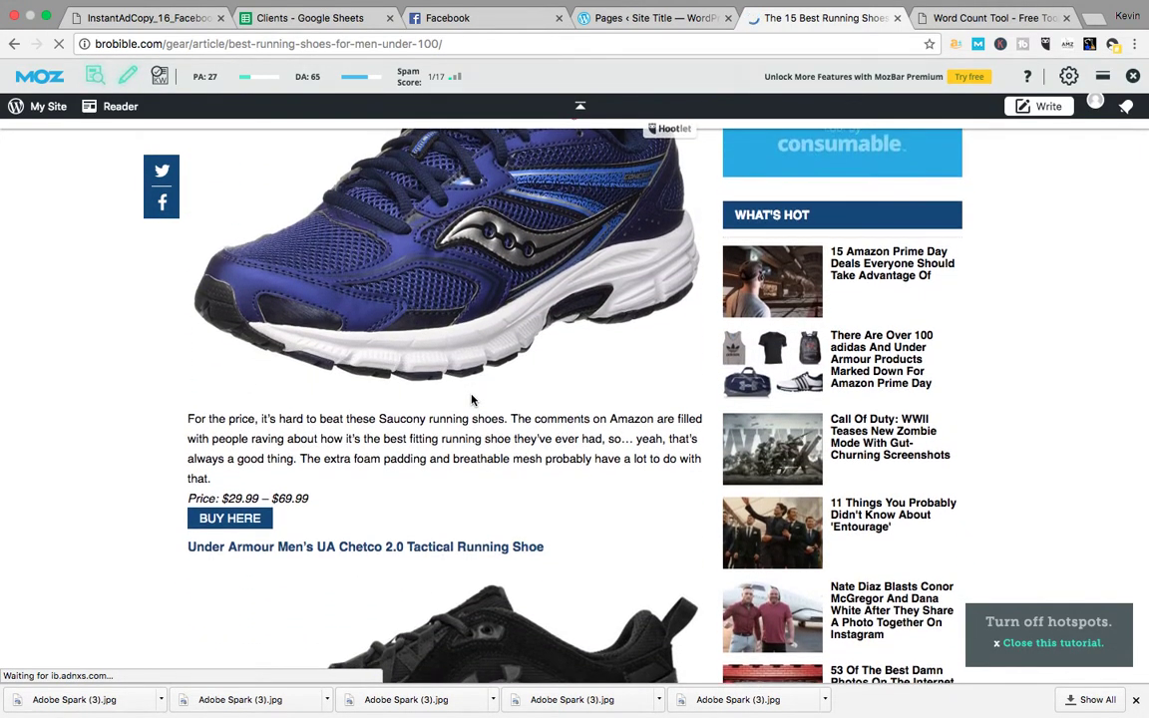
scroll(472, 400, "up", 13)
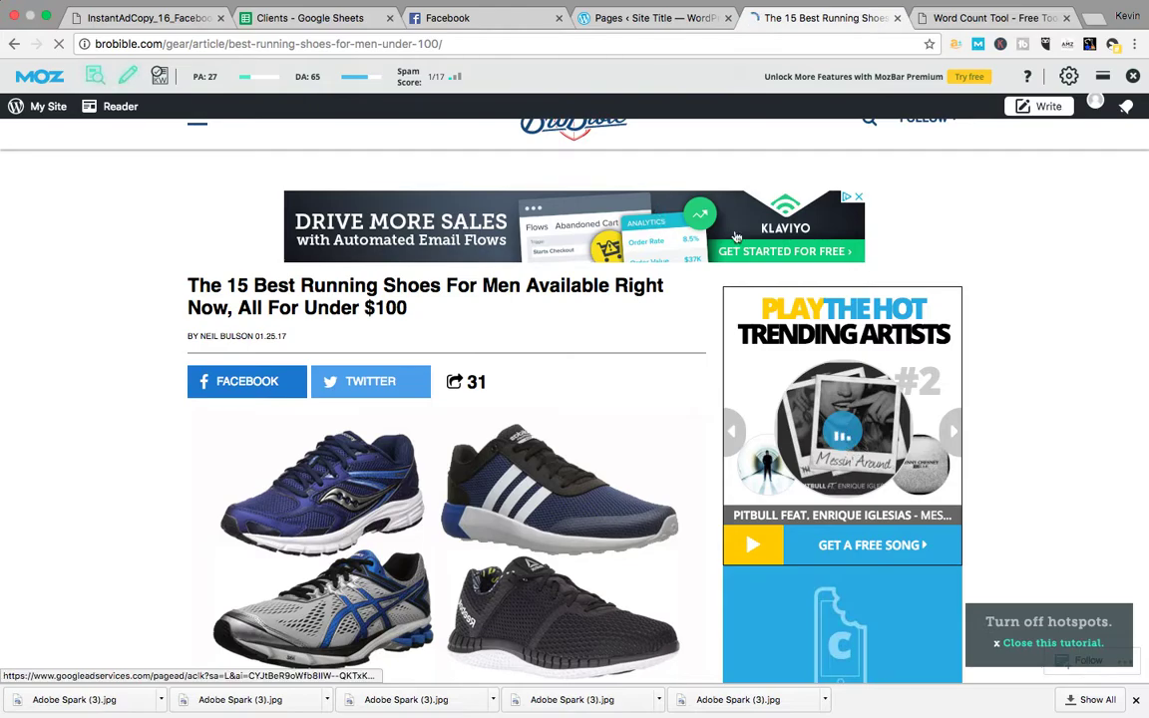
scroll(798, 299, "down", 3)
scroll(858, 398, "up", 3)
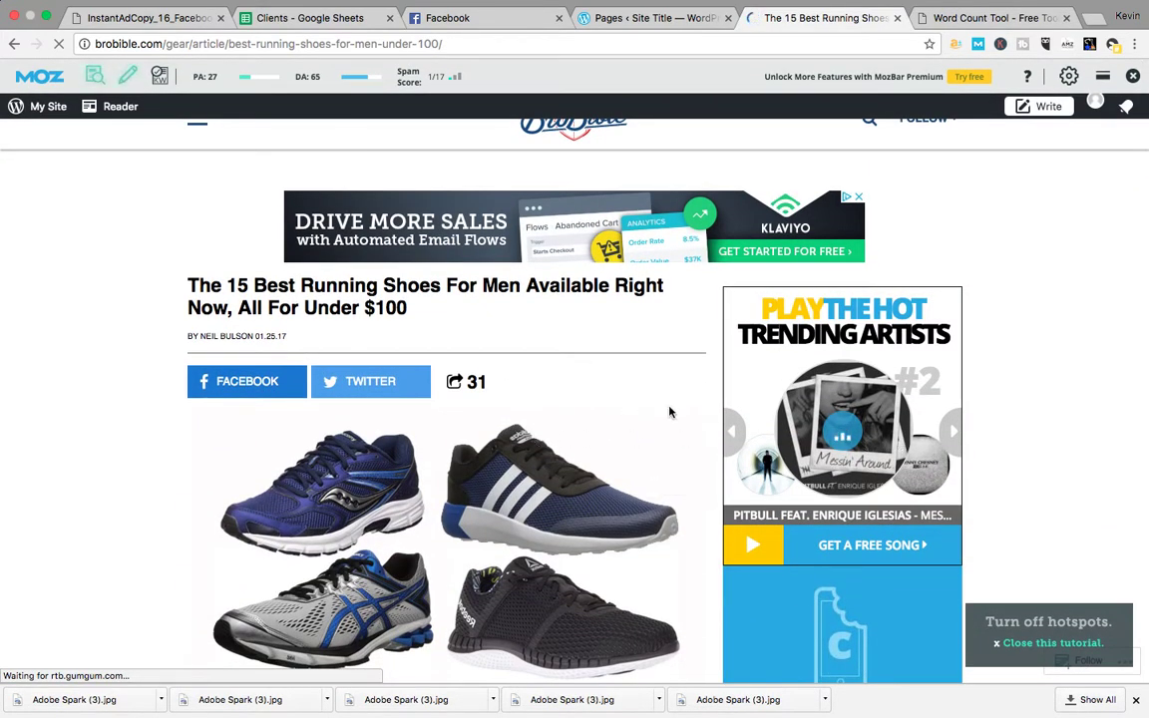
scroll(672, 409, "down", 2)
scroll(700, 391, "up", 2)
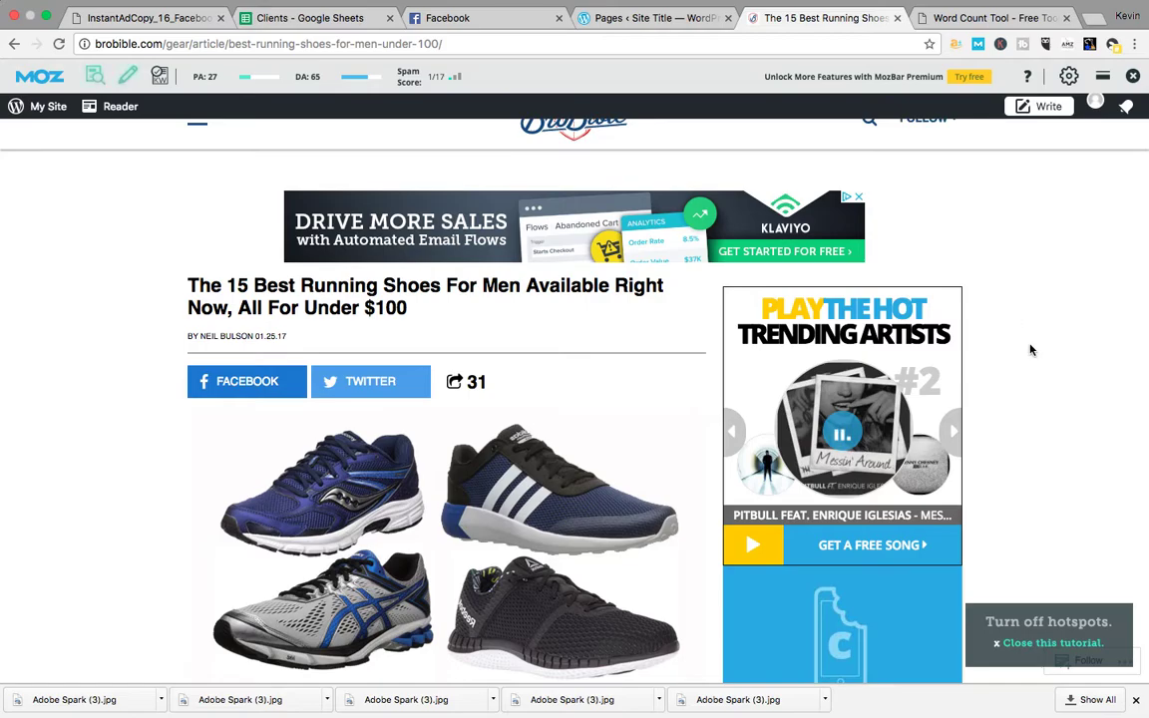
left_click(12, 43)
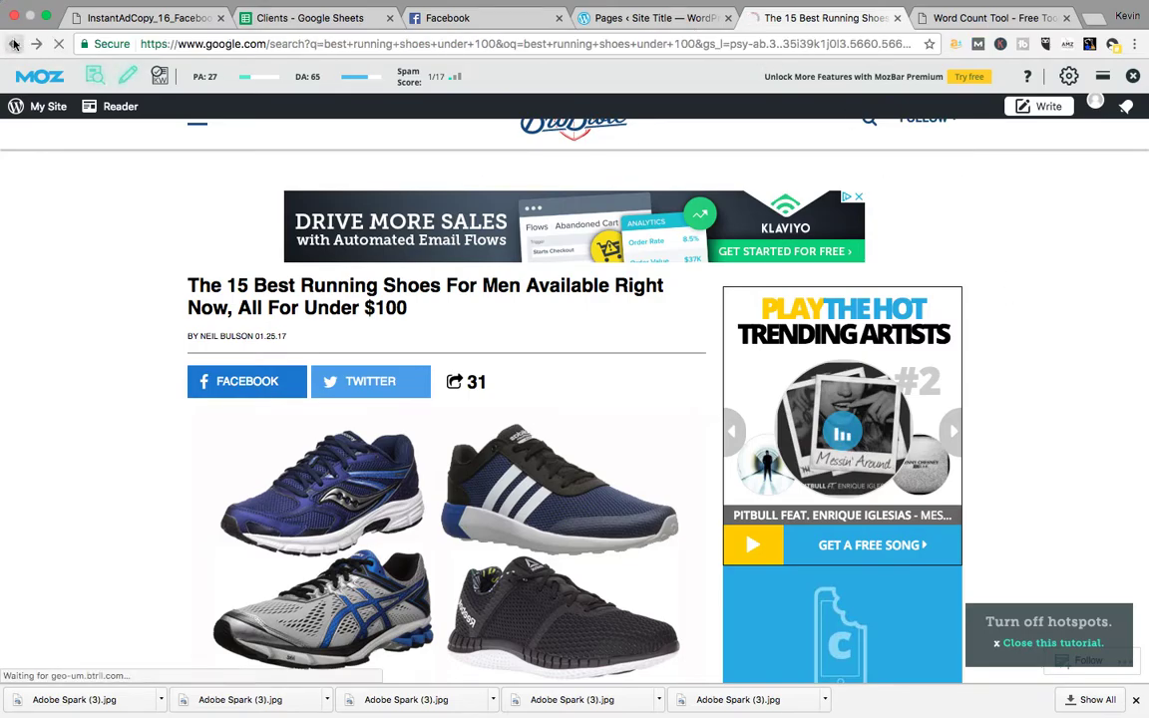
scroll(703, 266, "up", 3)
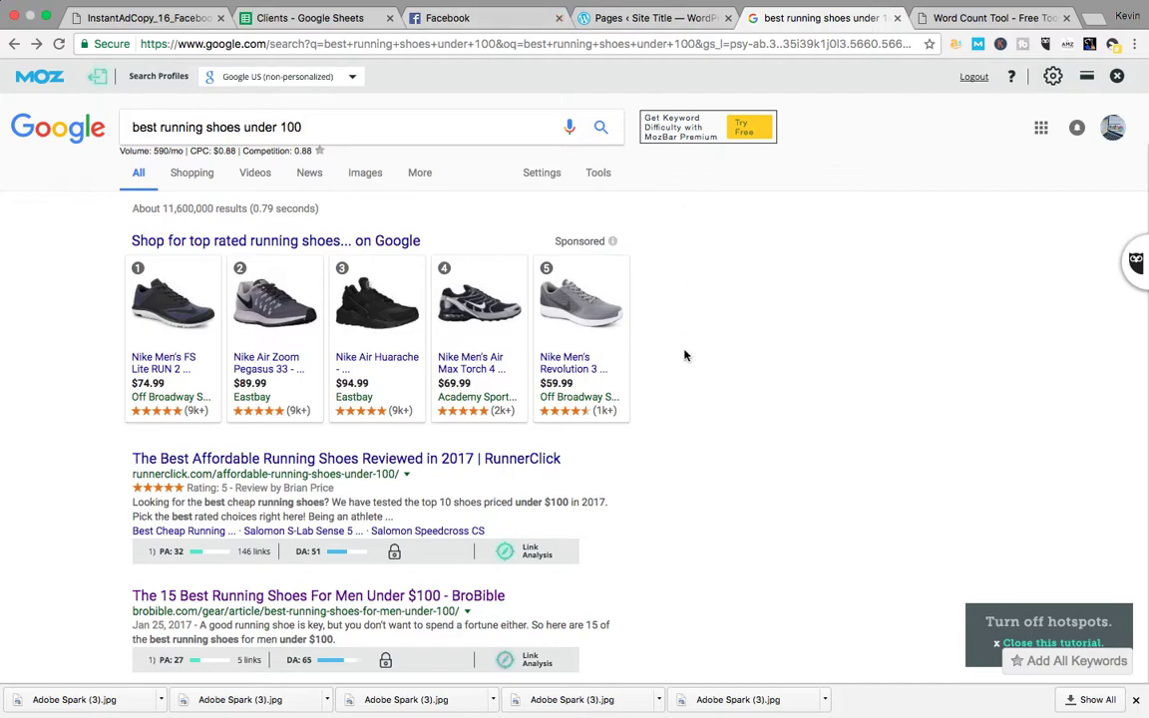
mouse_move(930, 8)
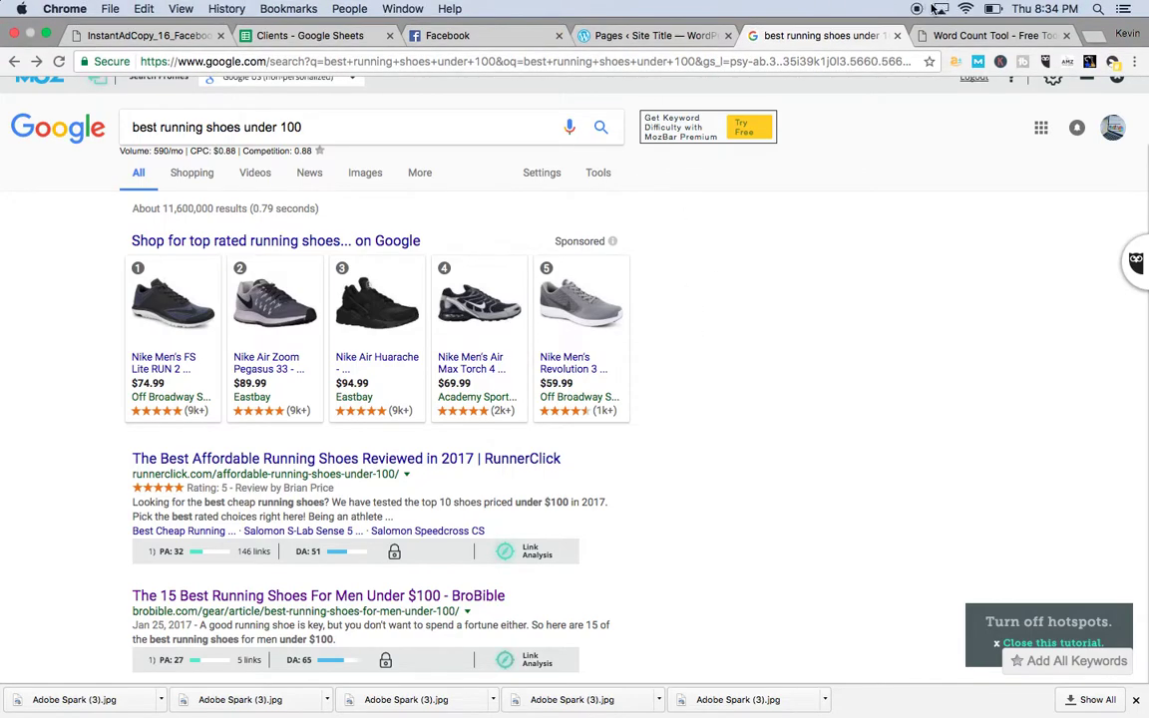